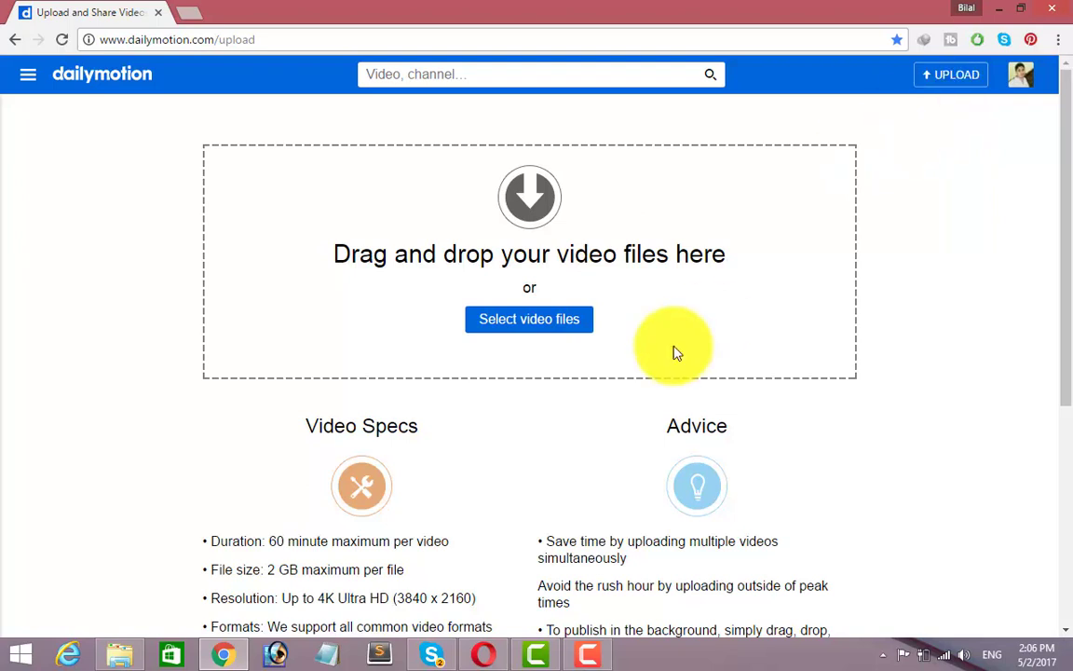
Upload the video file "How to Delete Facebook account permenently forever in hindi" from the folder about deleting Facebook
click(529, 318)
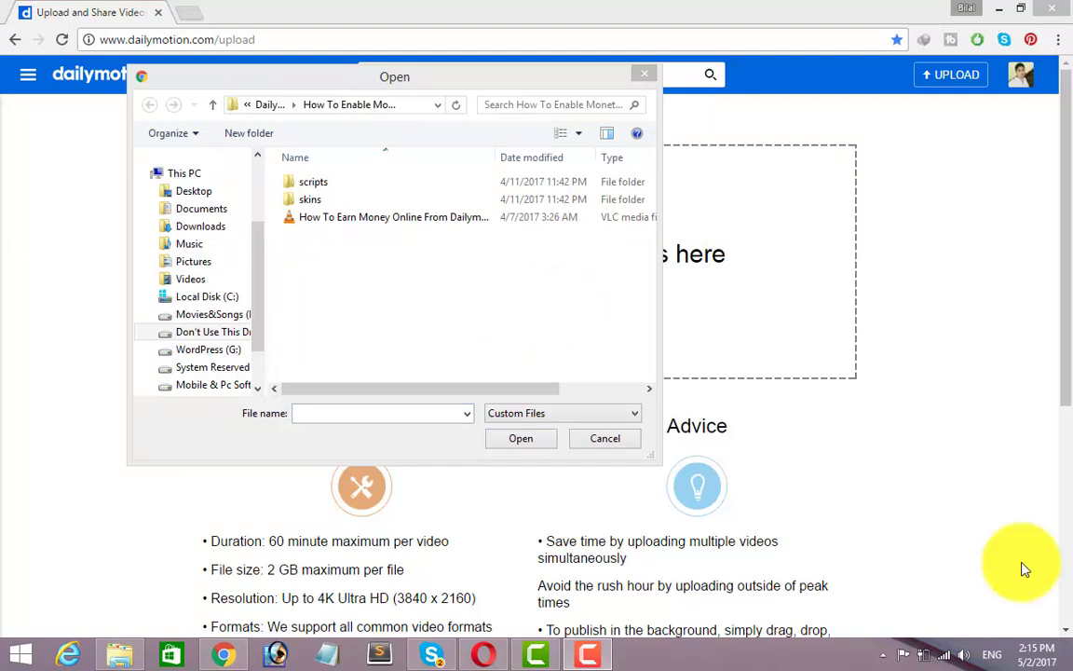
click(217, 107)
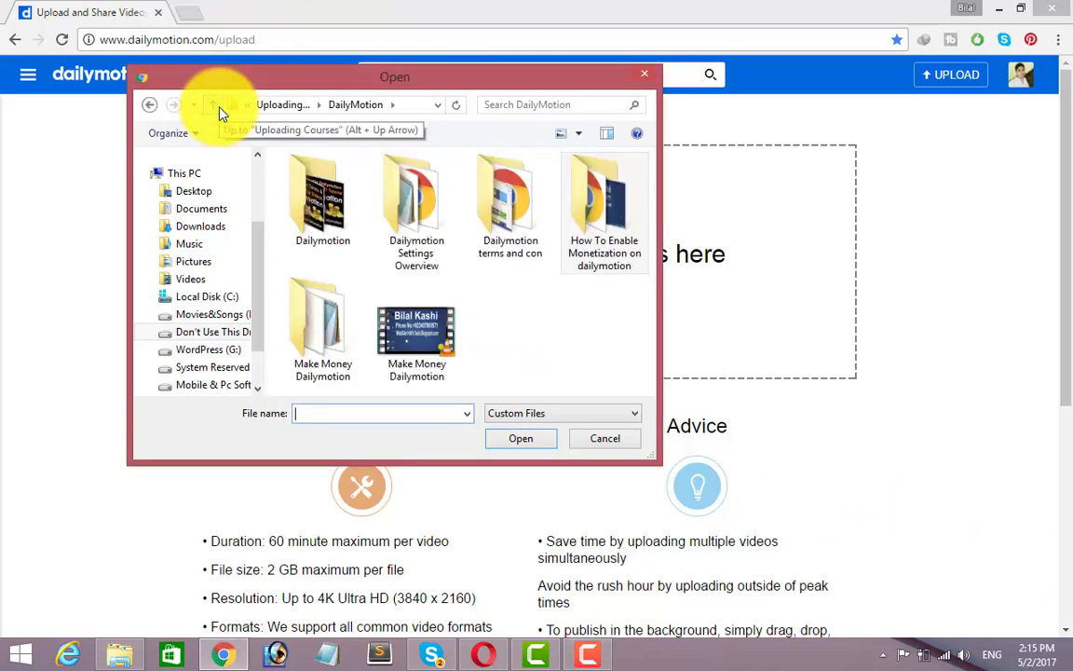
click(217, 107)
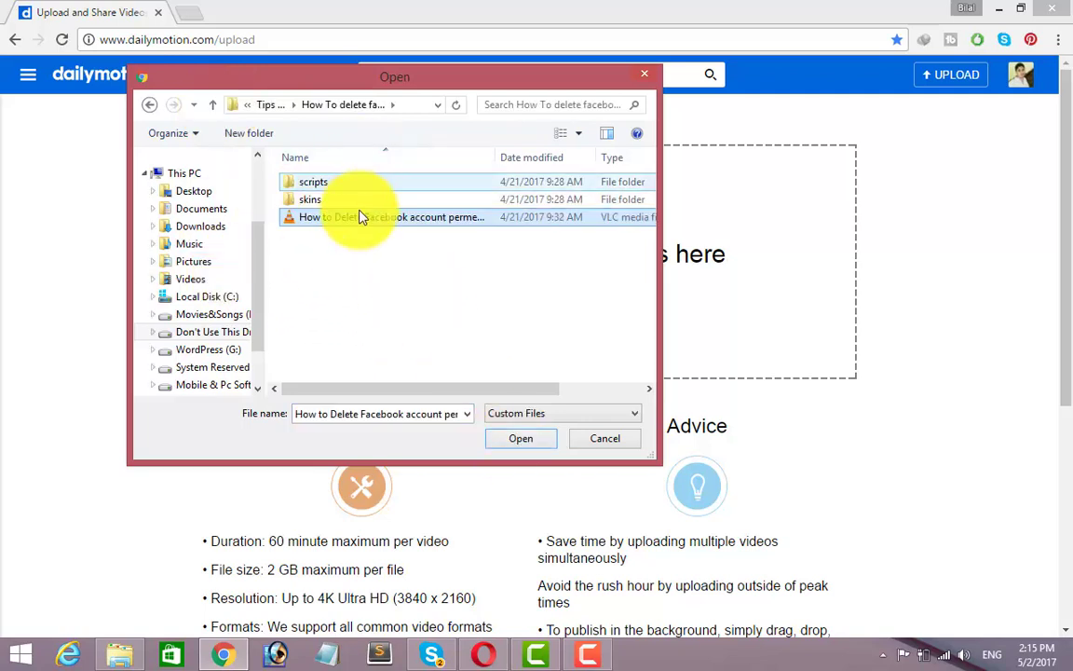
click(524, 444)
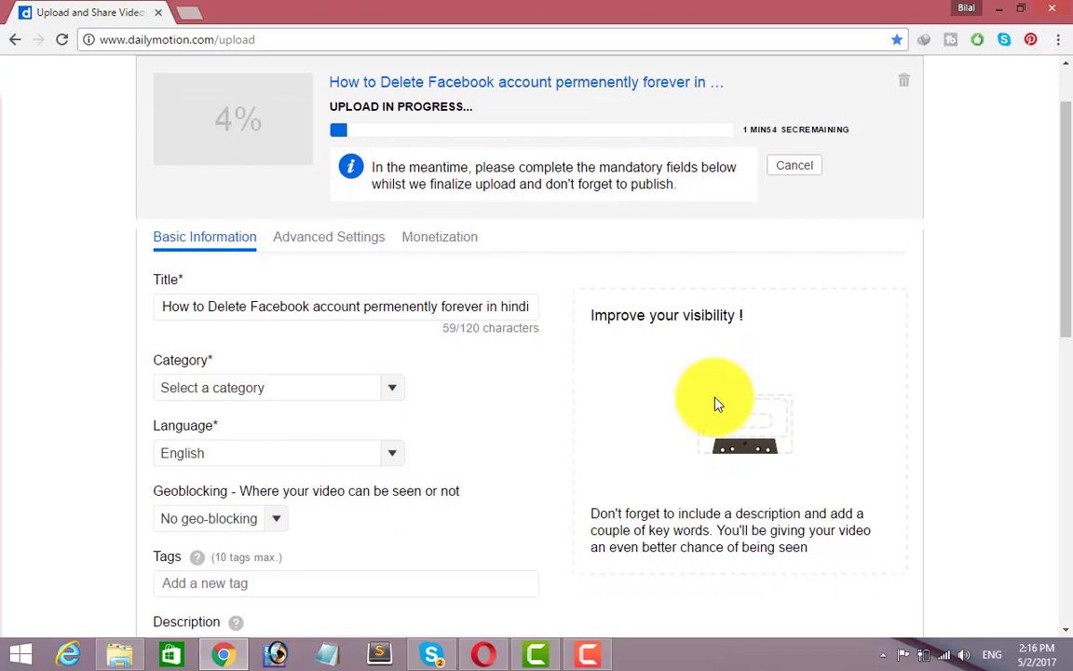
Set the uploaded video's category to Lifestyle & How-to
scroll(717, 403, up, 1)
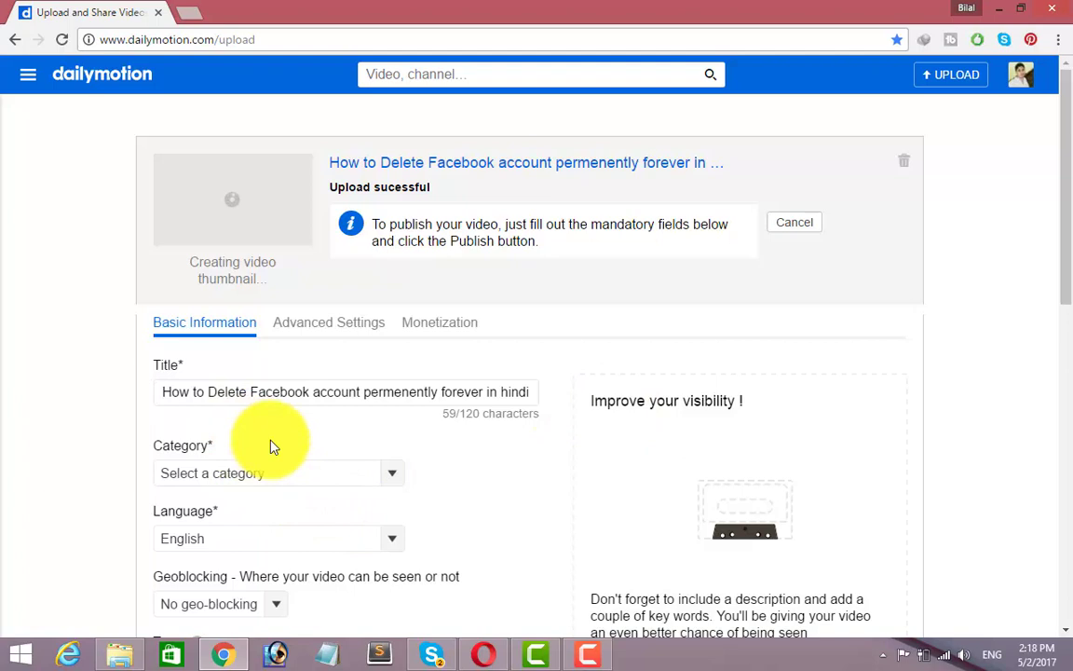
scroll(270, 447, down, 3)
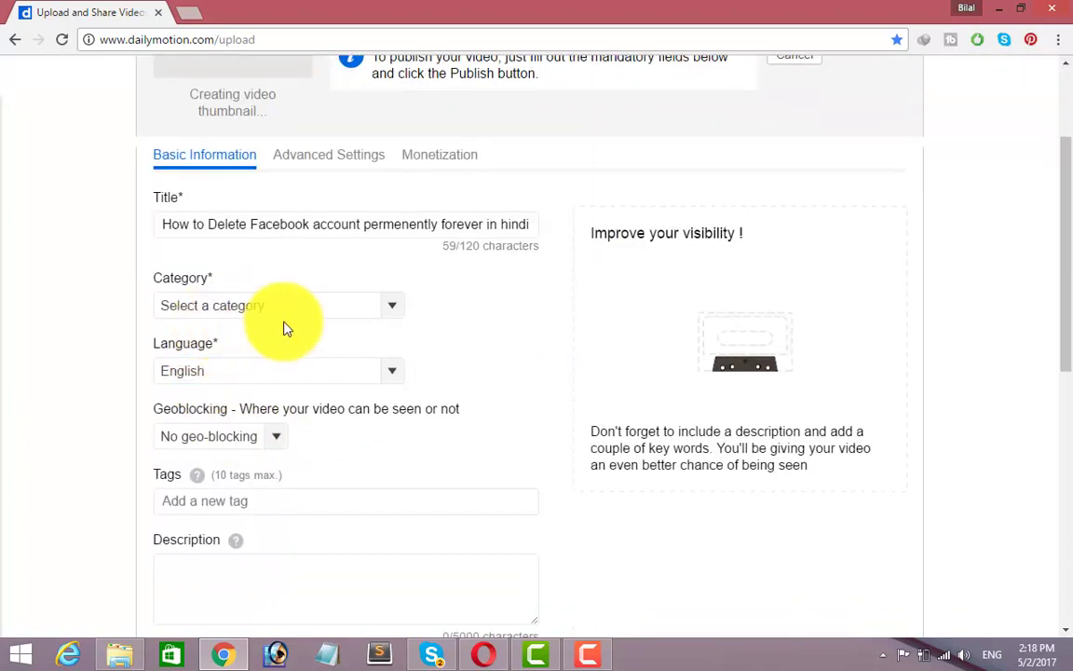
click(310, 315)
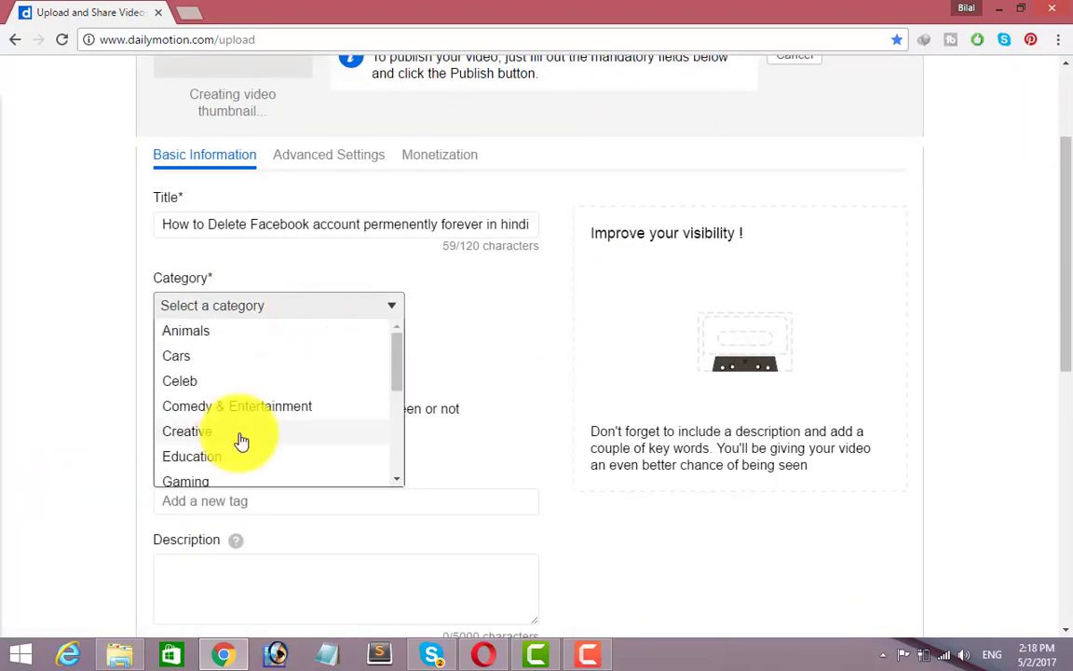
scroll(240, 441, down, 1)
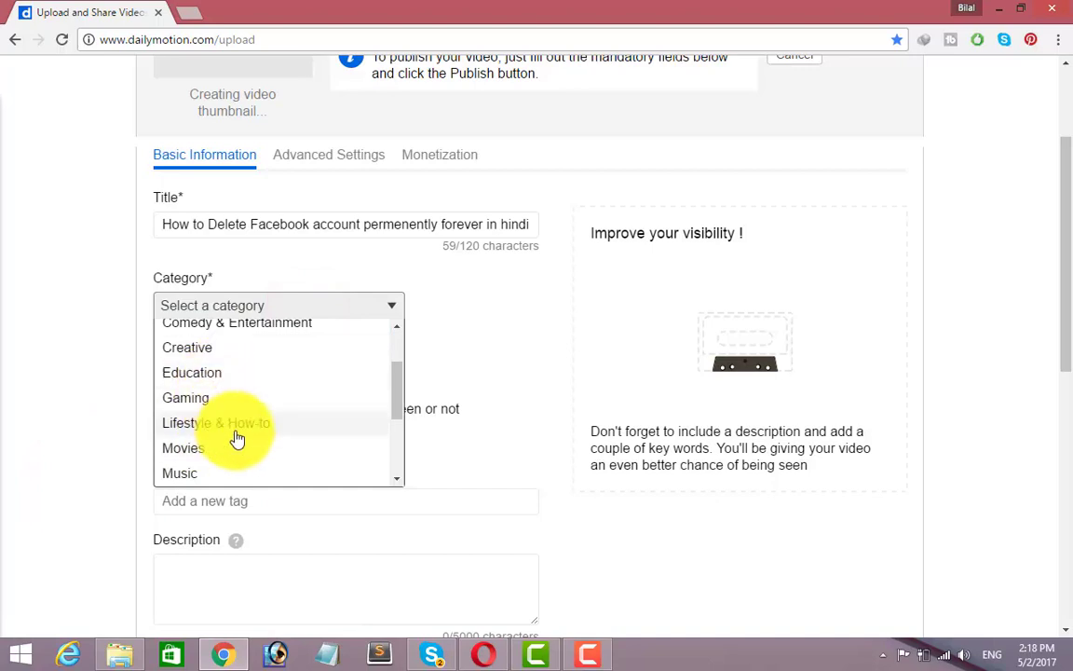
click(240, 434)
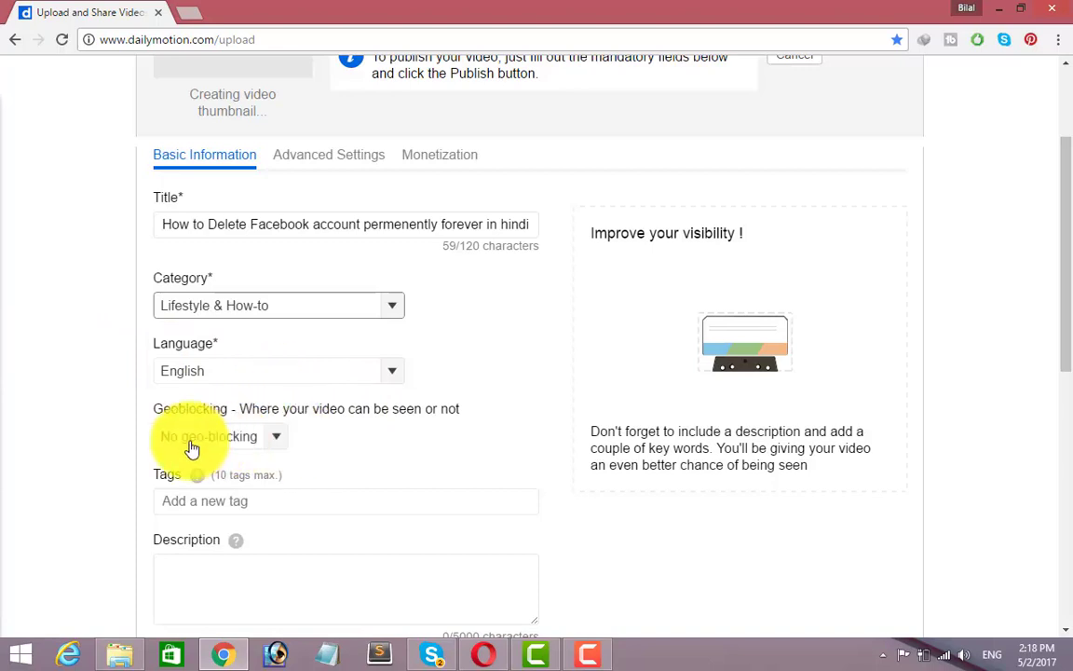
Choose No geo-blocking for where the video can be seen
scroll(228, 340, down, 1)
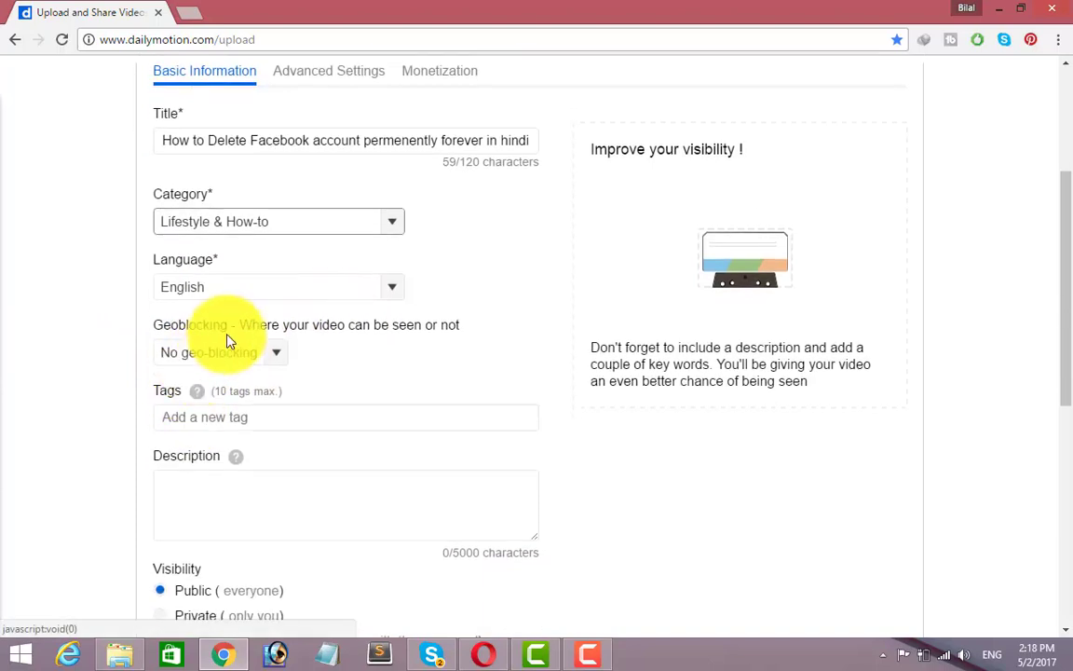
click(283, 361)
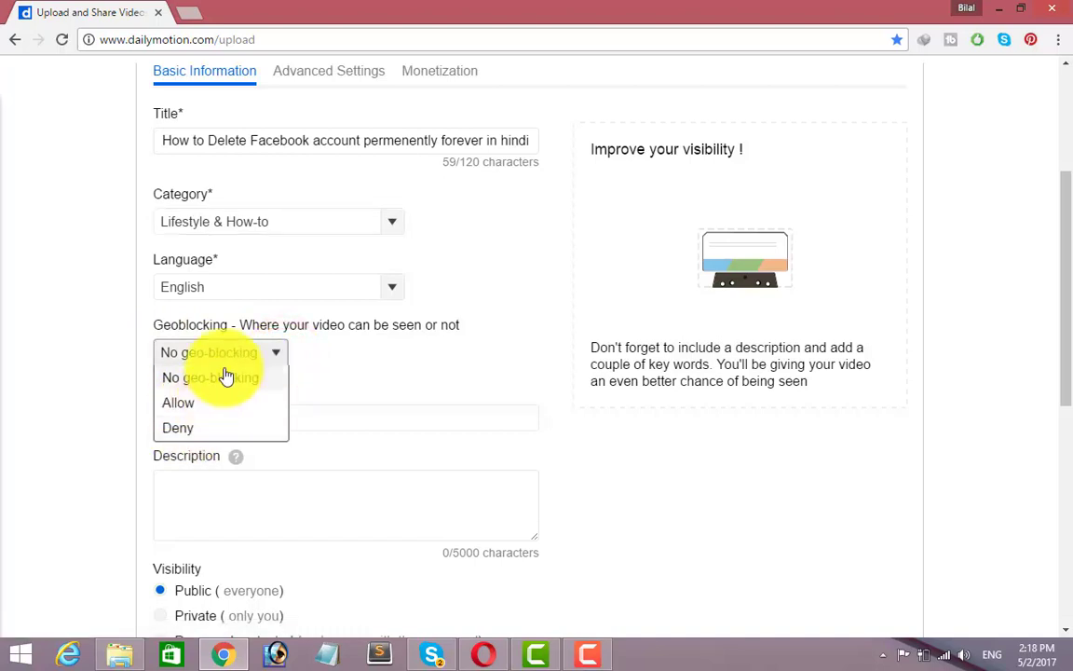
click(219, 379)
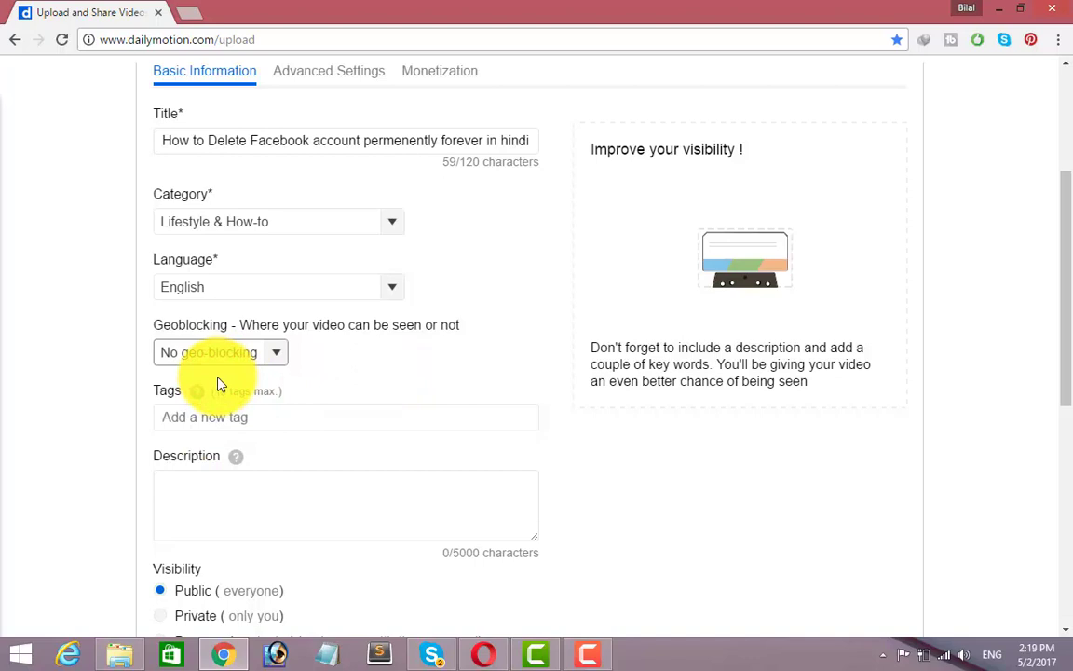
scroll(306, 391, down, 2)
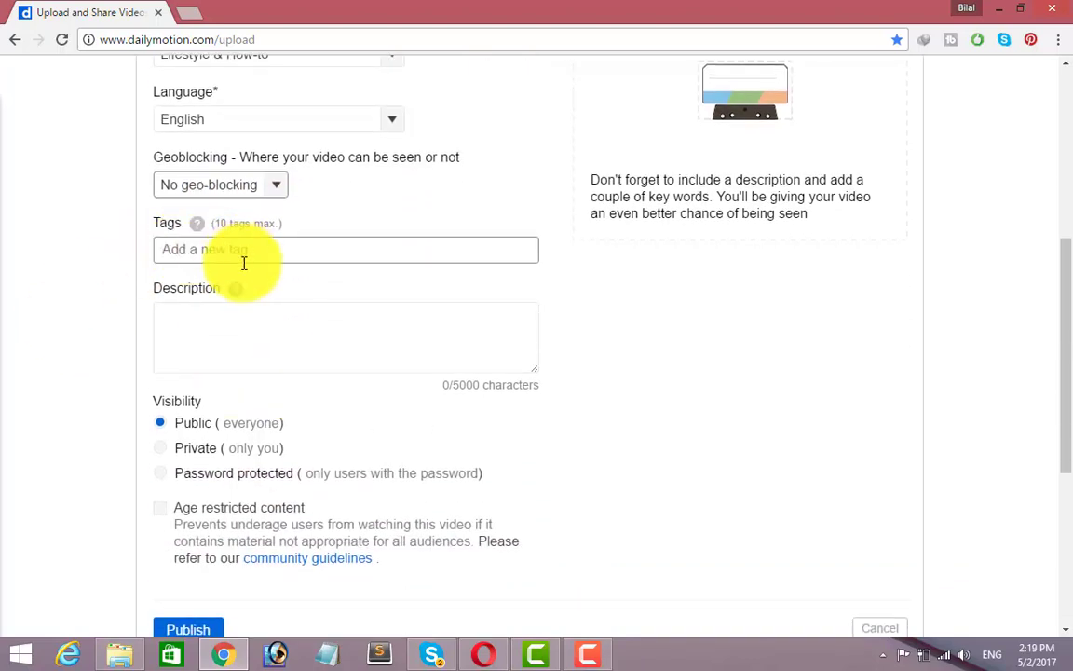
click(194, 327)
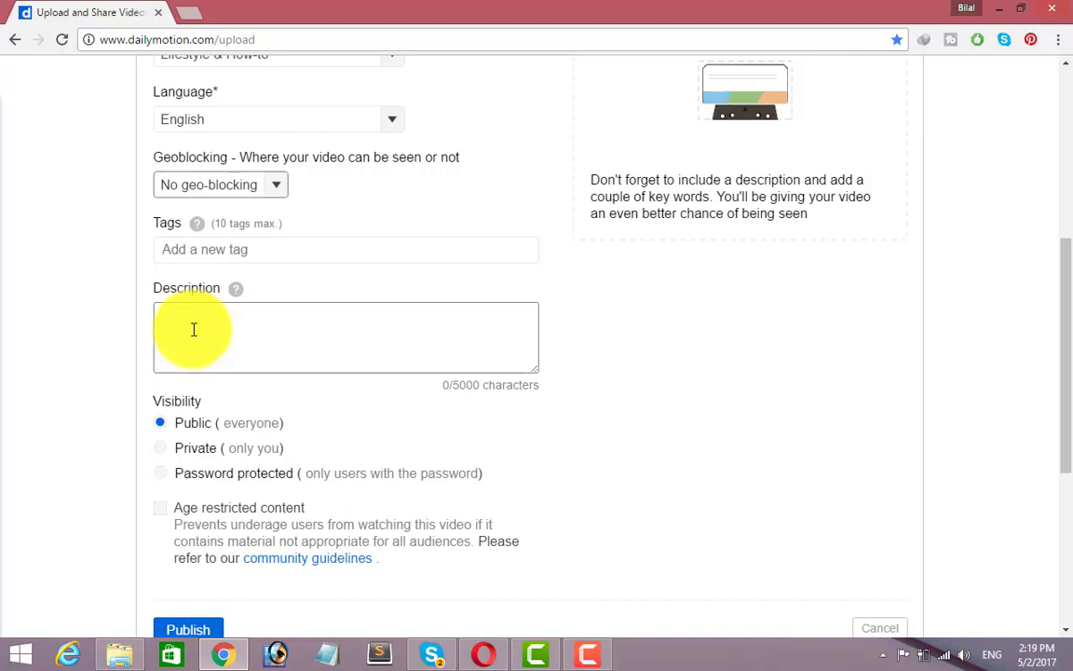
Switch to Opera and open the Keyword Planner in Google AdWords
click(484, 653)
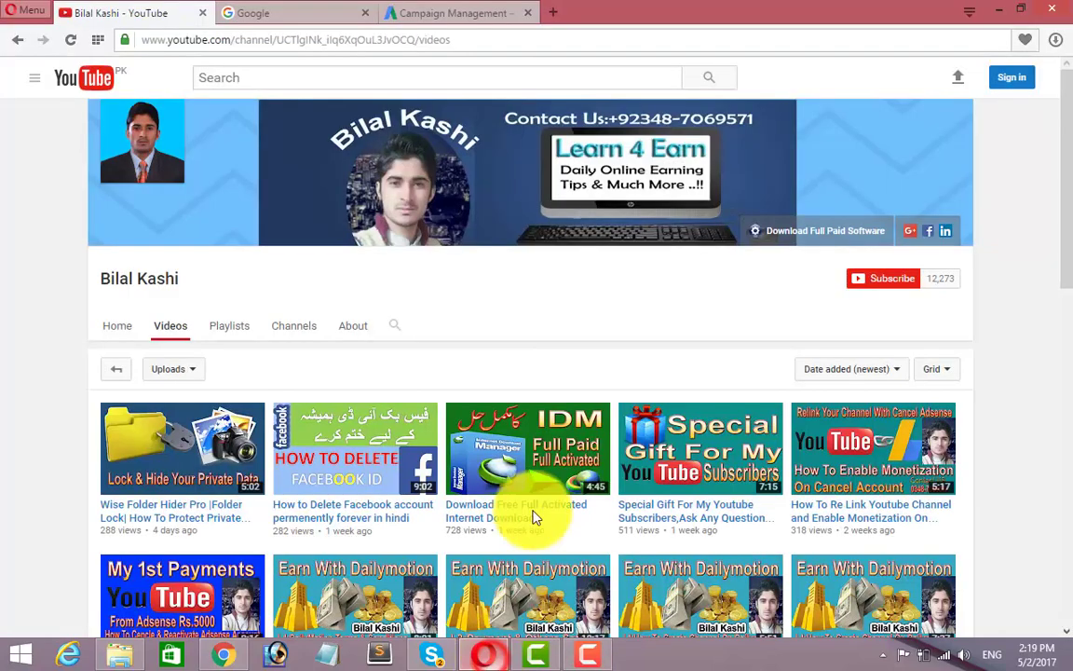
click(414, 12)
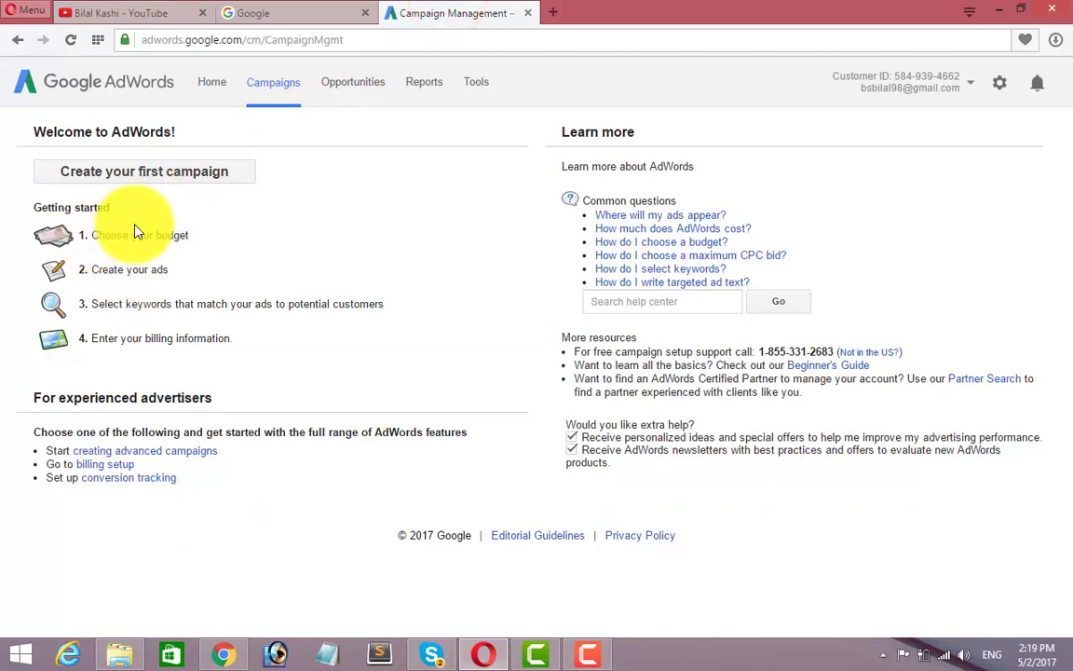
click(476, 86)
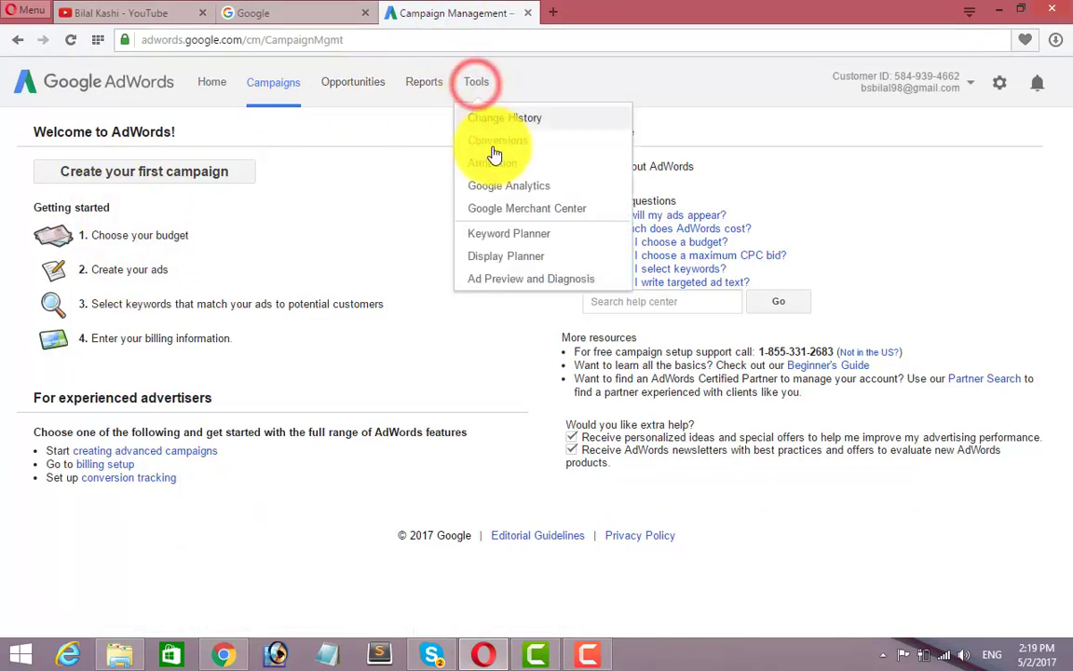
click(519, 237)
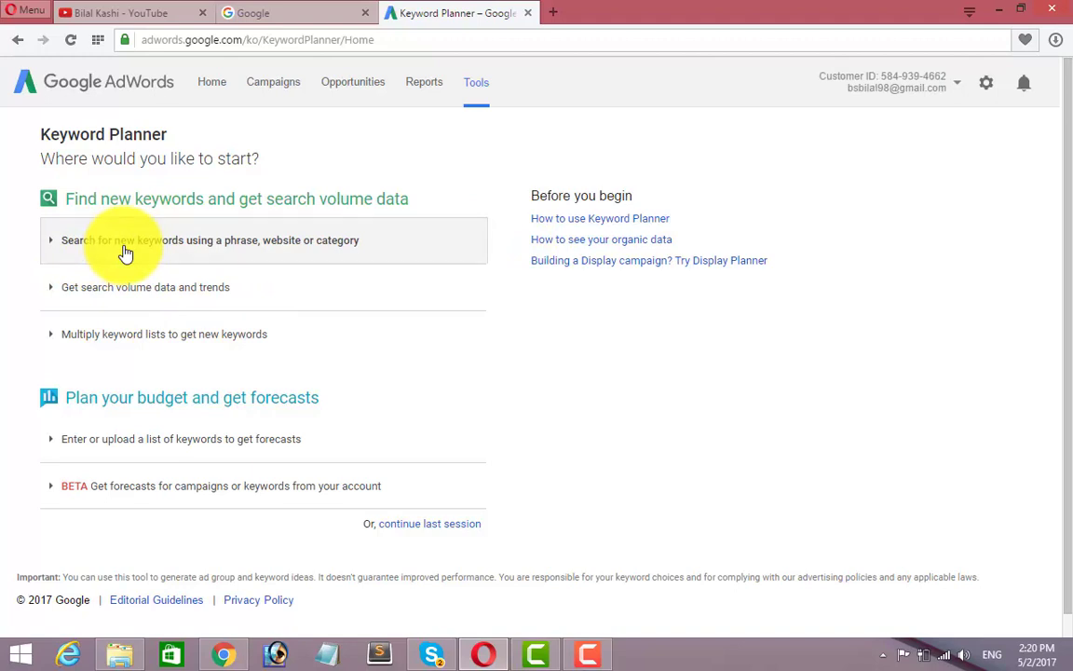
Search for new keyword ideas for the phrase "how make money online", keeping the India, Pakistan and English targeting
click(122, 247)
click(114, 325)
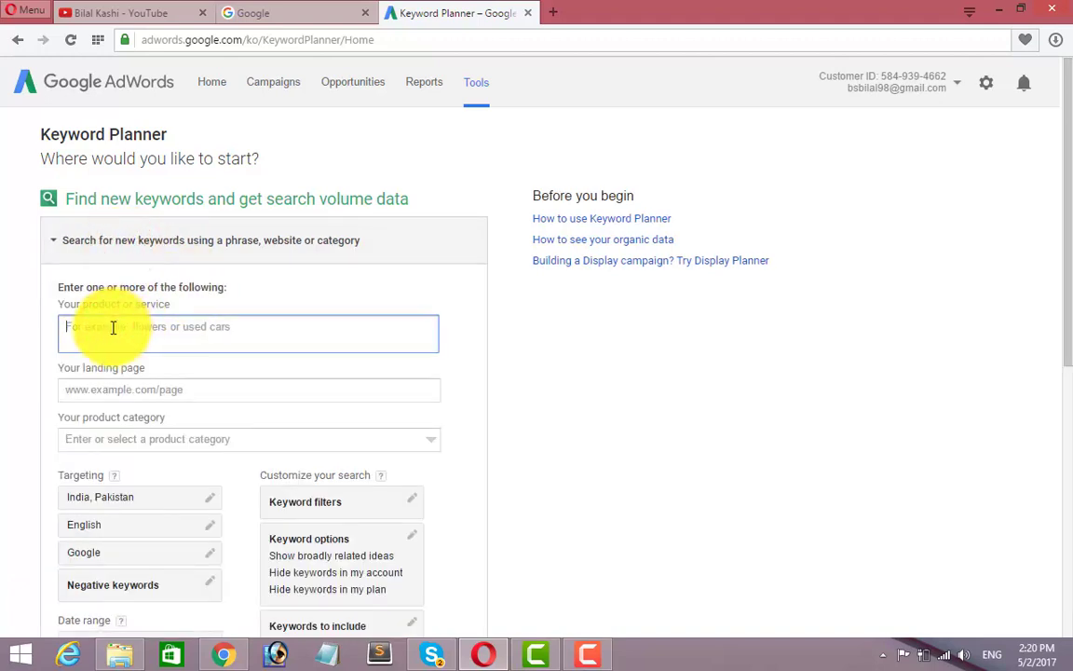
text(how make money online)
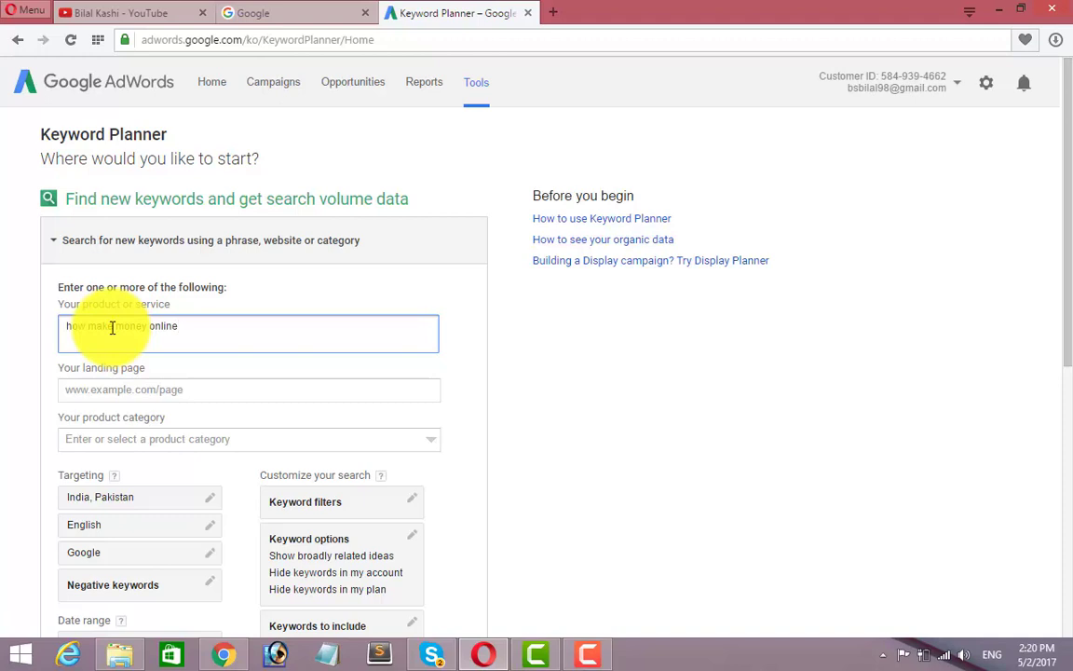
scroll(46, 438, down, 1)
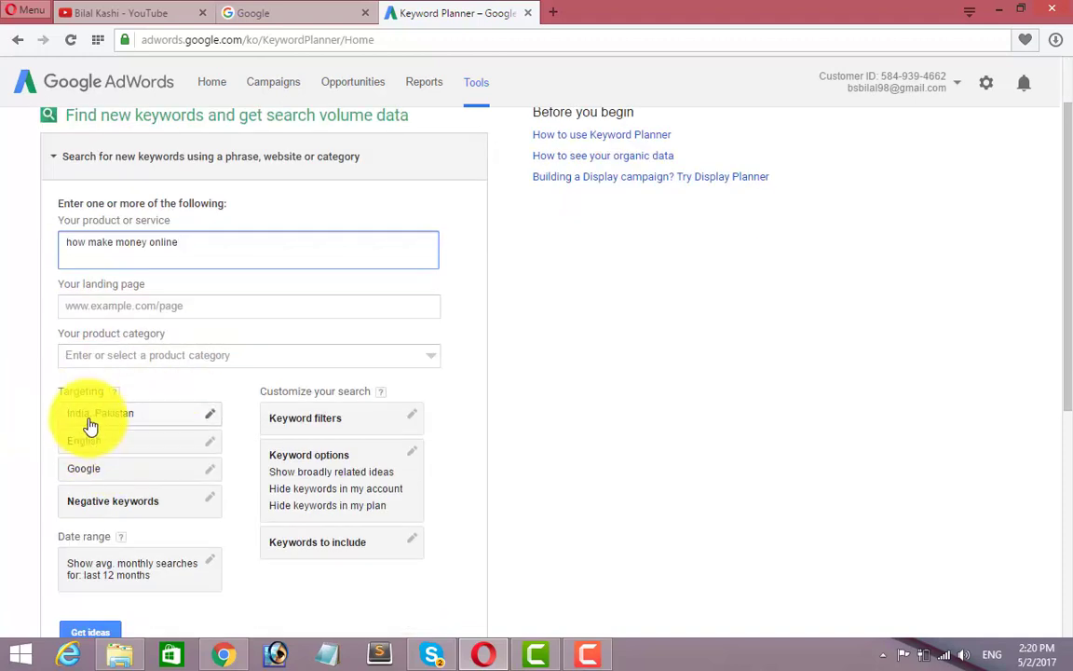
scroll(100, 411, down, 1)
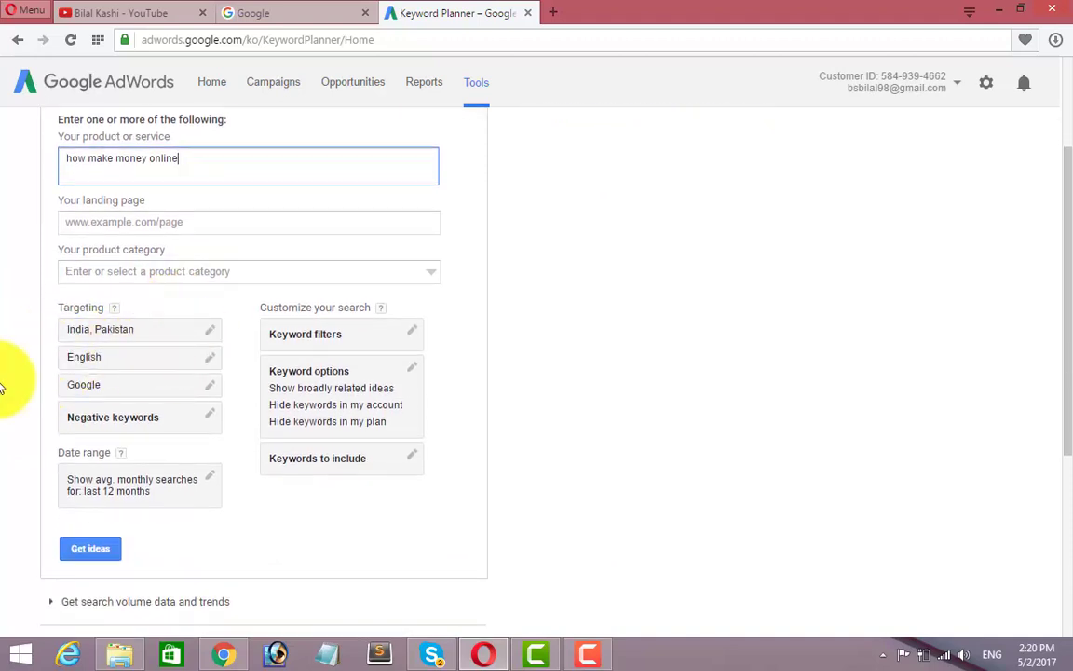
scroll(60, 359, down, 1)
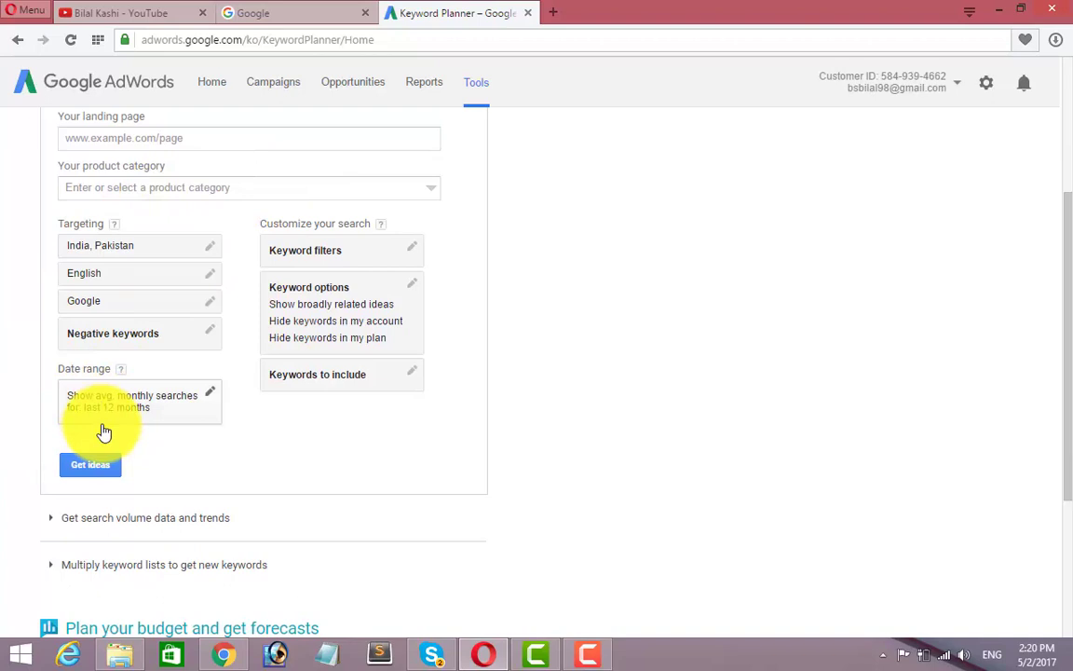
scroll(121, 419, up, 2)
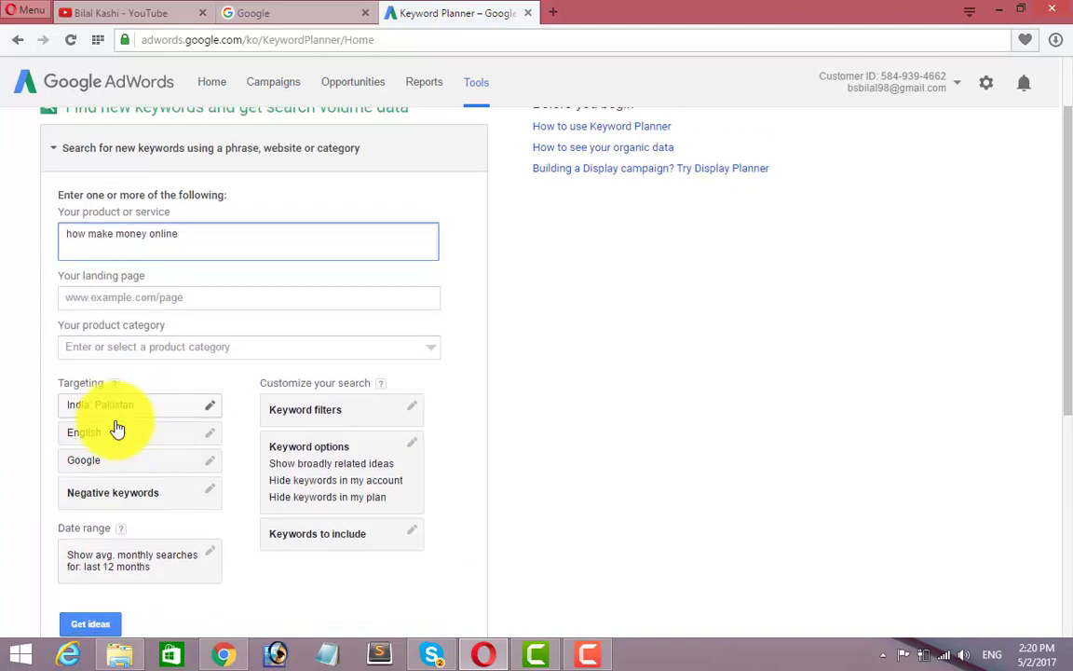
scroll(117, 427, down, 4)
click(91, 297)
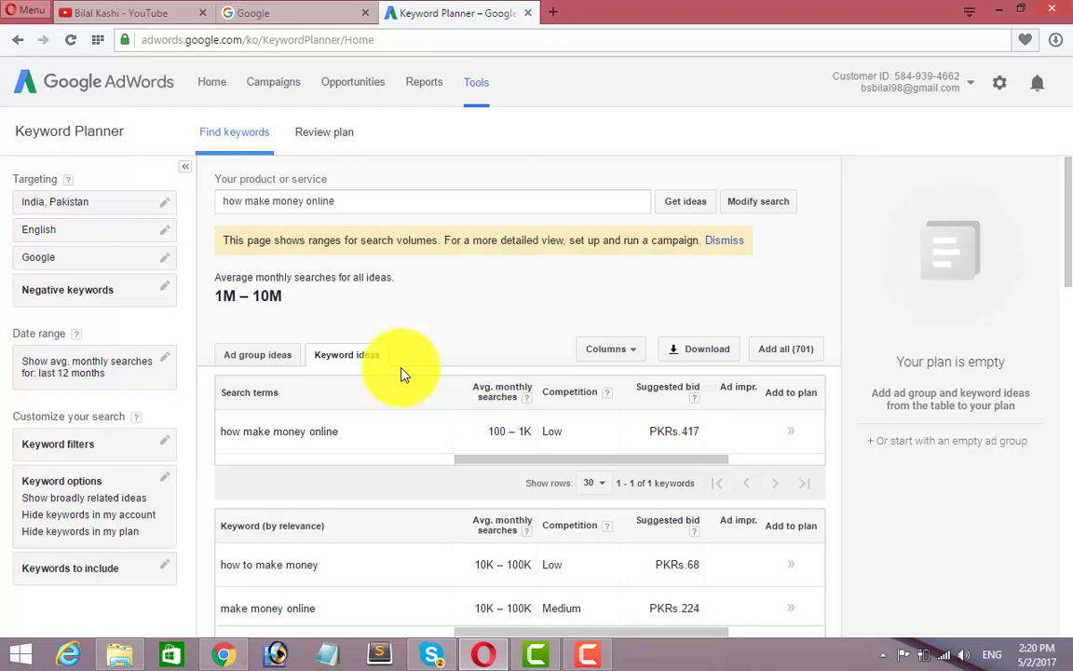
Review the suggested keywords with their average monthly searches, competition and suggested bids
scroll(455, 426, down, 2)
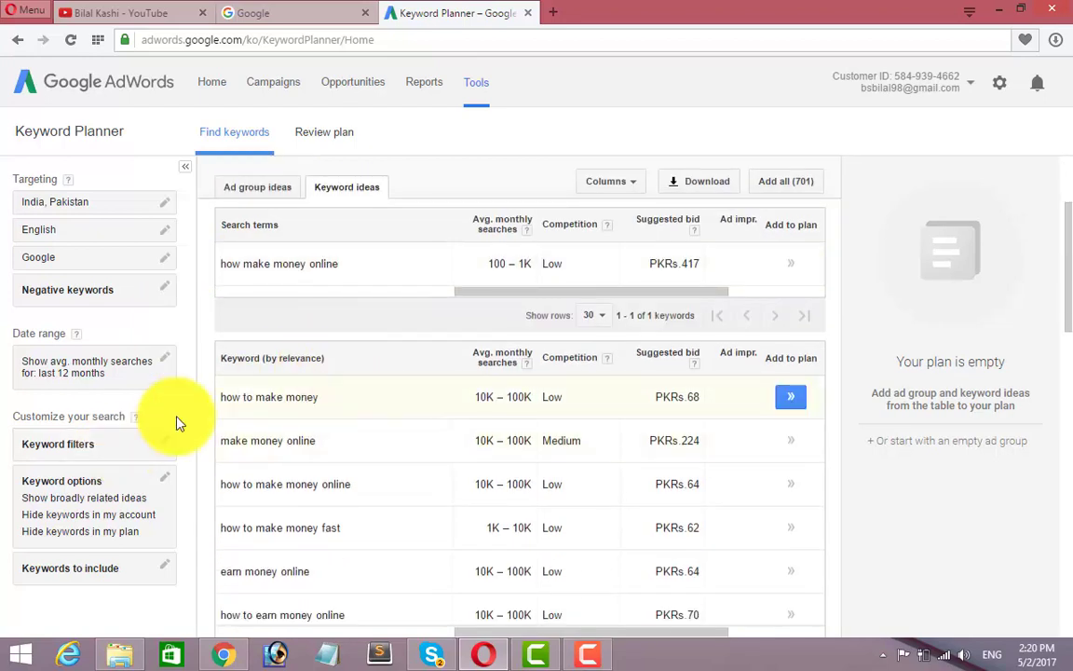
scroll(284, 410, down, 1)
scroll(284, 410, down, 1)
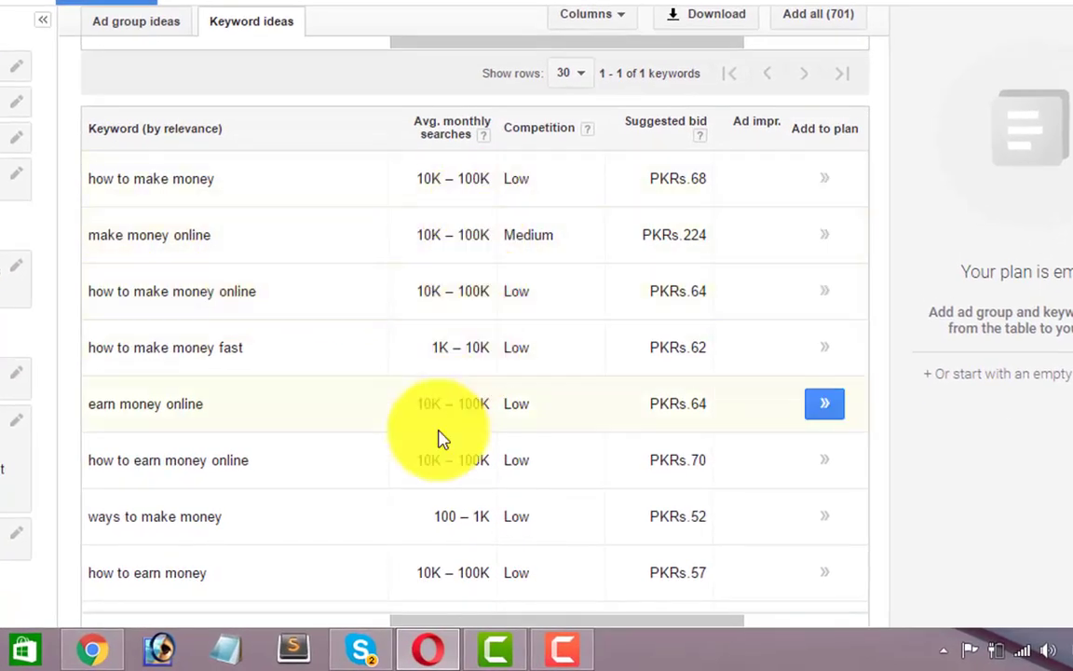
scroll(445, 289, down, 4)
scroll(328, 383, up, 4)
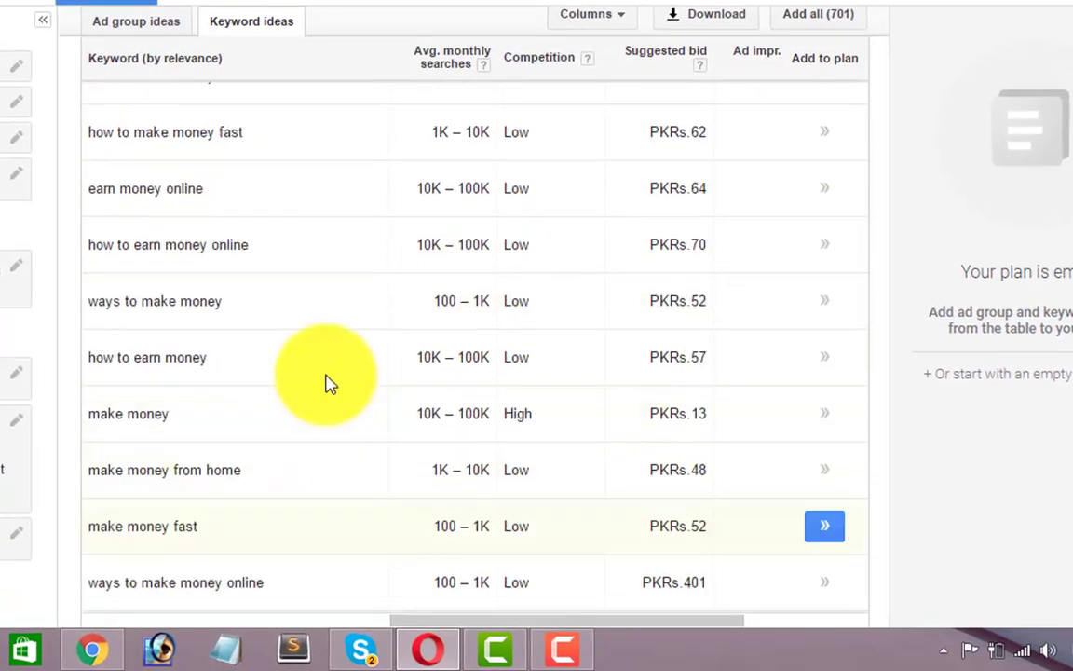
scroll(420, 234, up, 5)
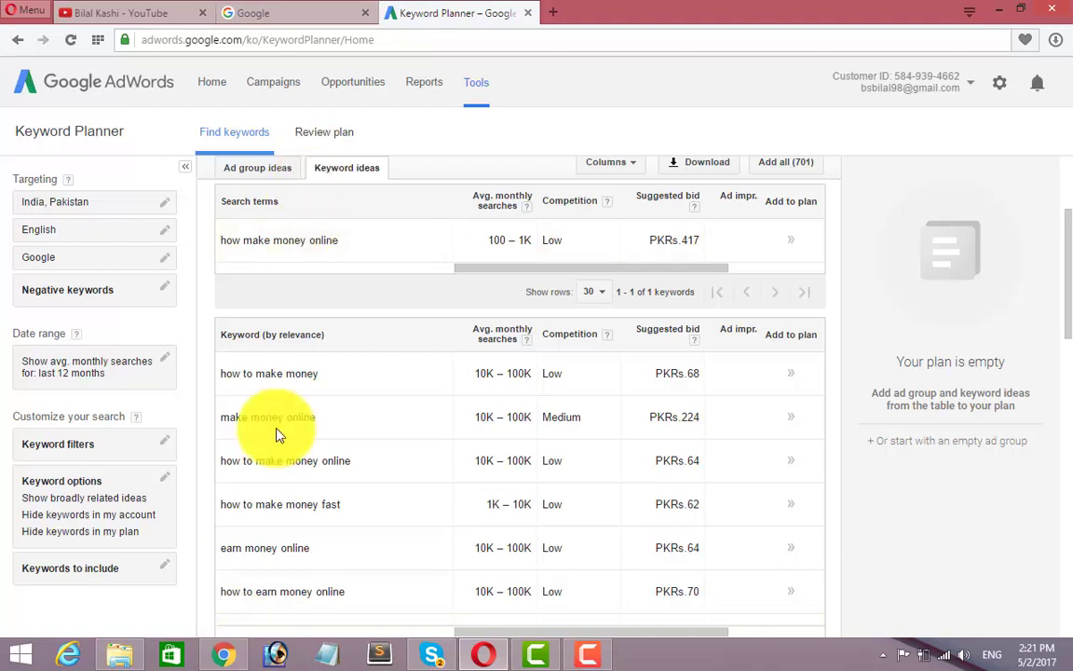
Switch back to the Dailymotion upload form in Chrome and add the suggested tag "Facebook tips and tricks" to the video
click(213, 652)
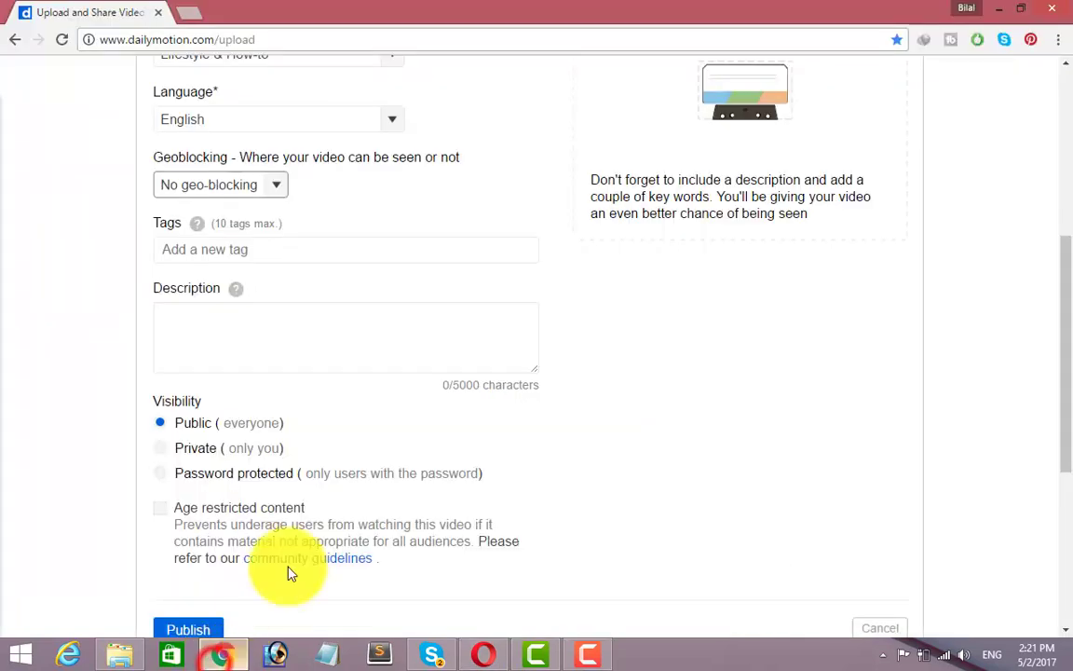
scroll(225, 279, up, 4)
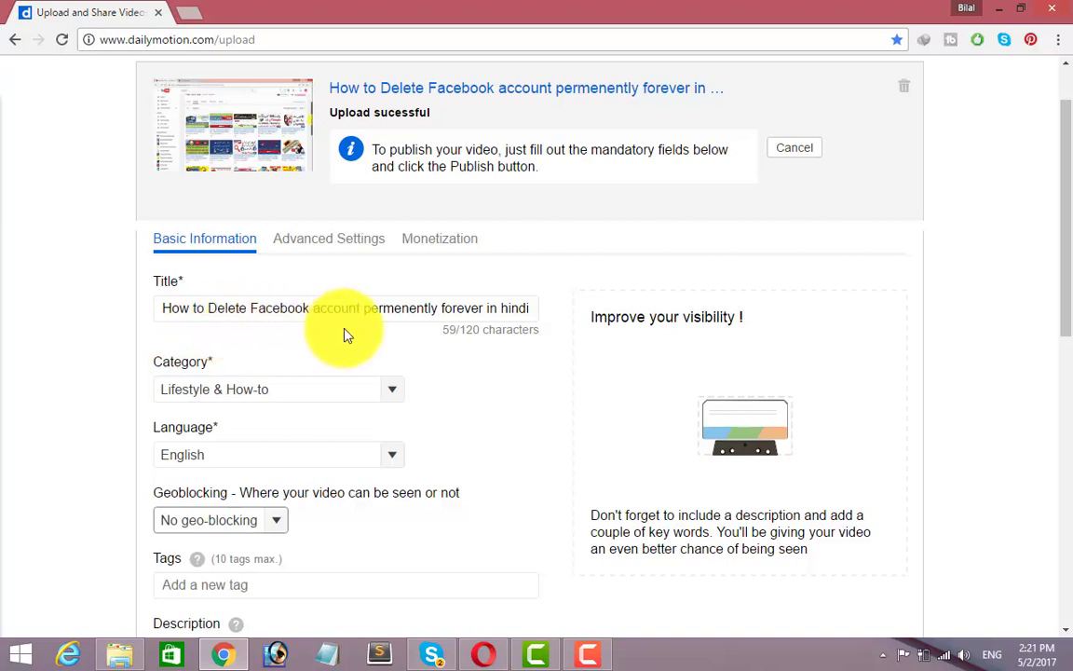
scroll(347, 417, down, 1)
scroll(346, 417, down, 2)
click(219, 413)
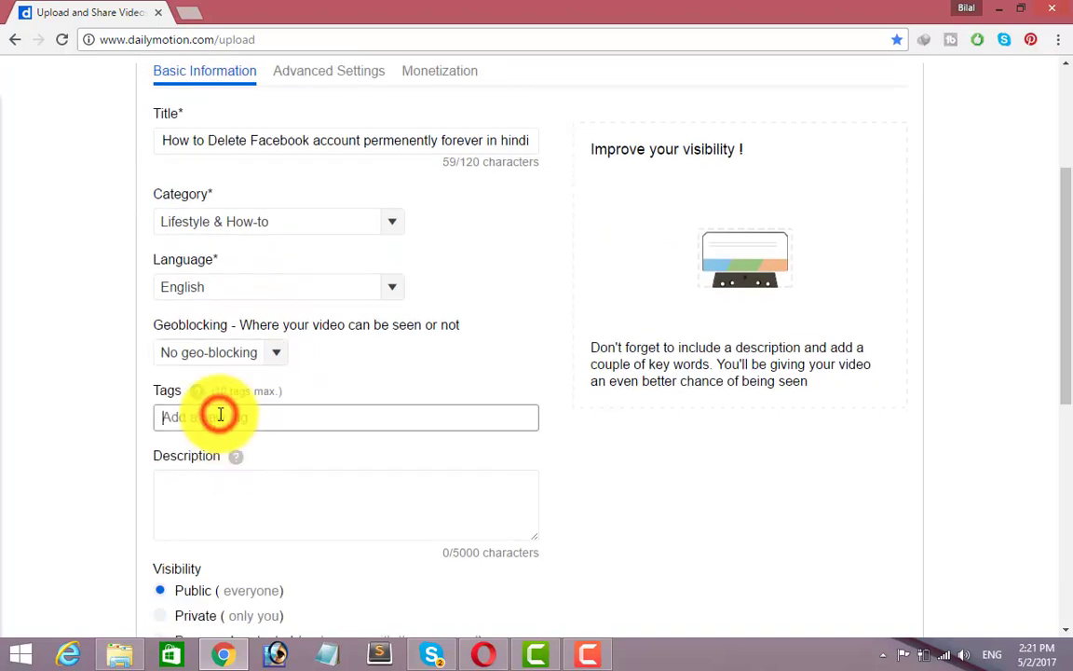
text(f)
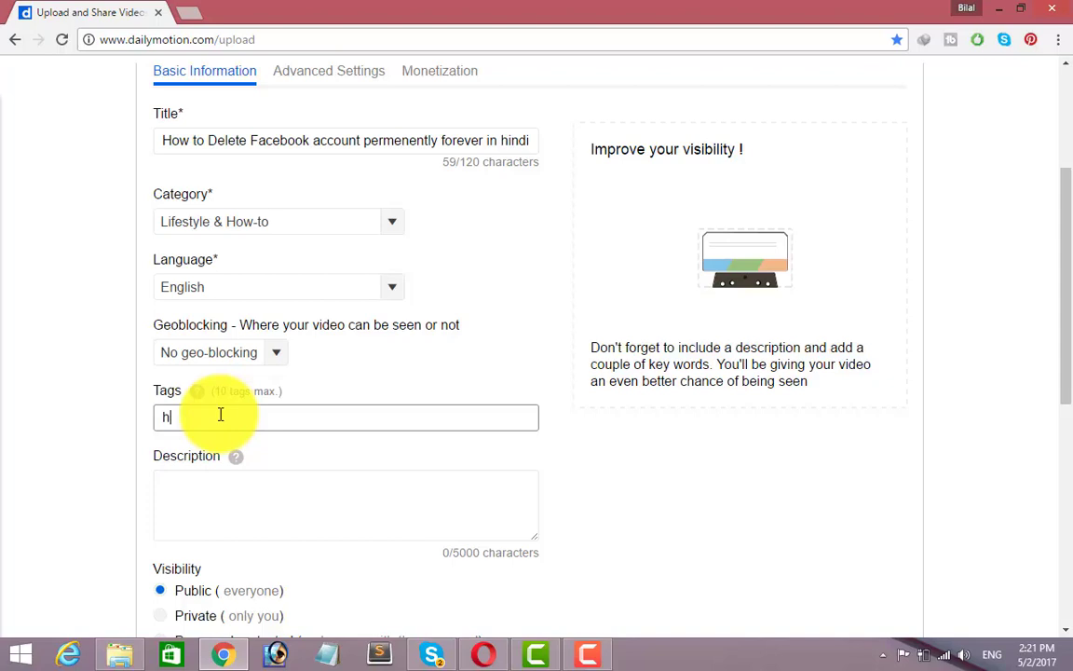
text(acebook)
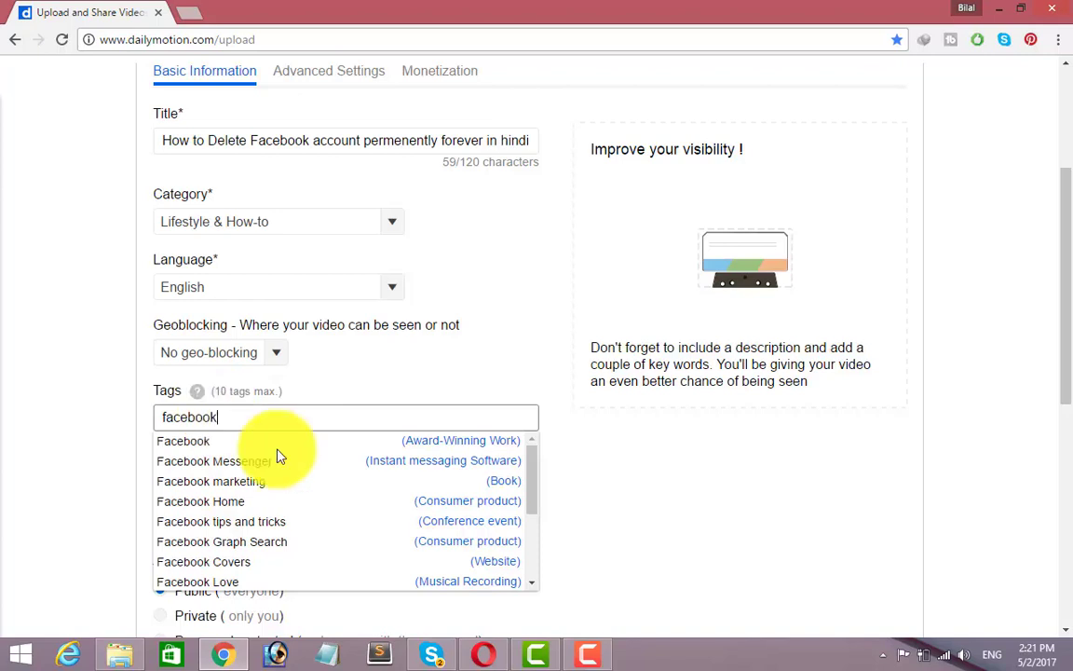
click(286, 525)
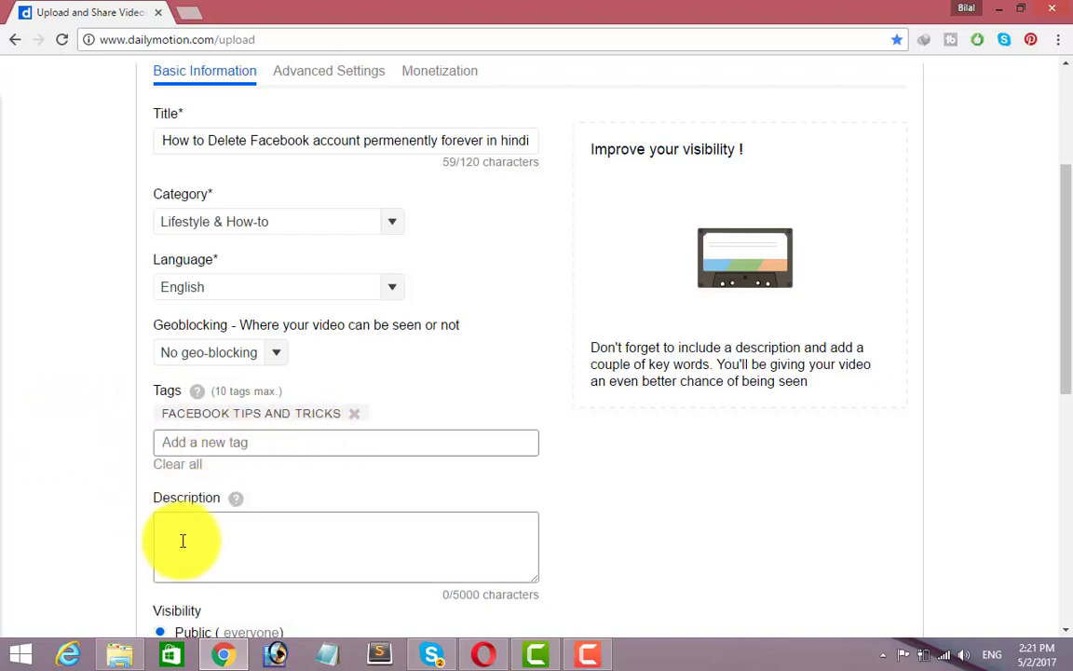
scroll(239, 445, down, 2)
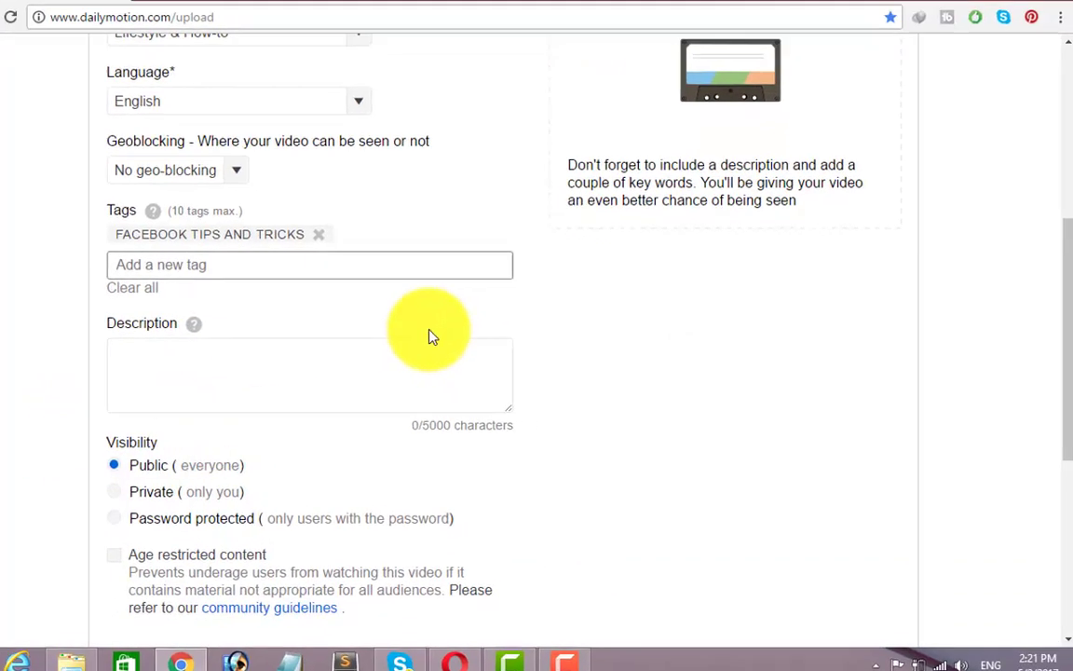
scroll(558, 316, up, 3)
scroll(417, 342, down, 1)
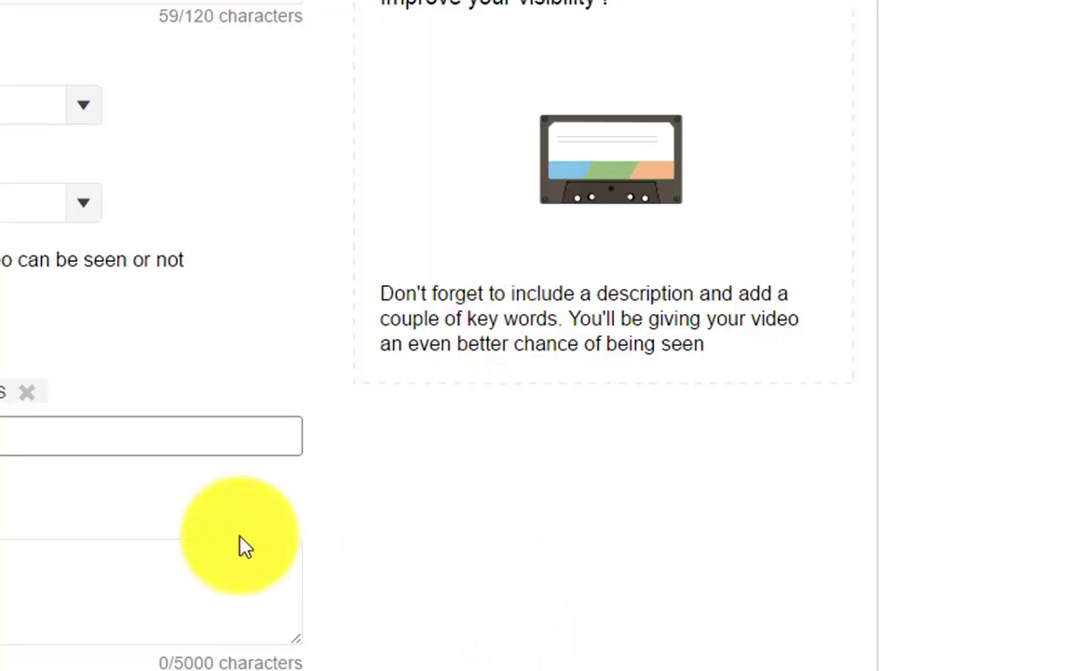
scroll(239, 546, down, 2)
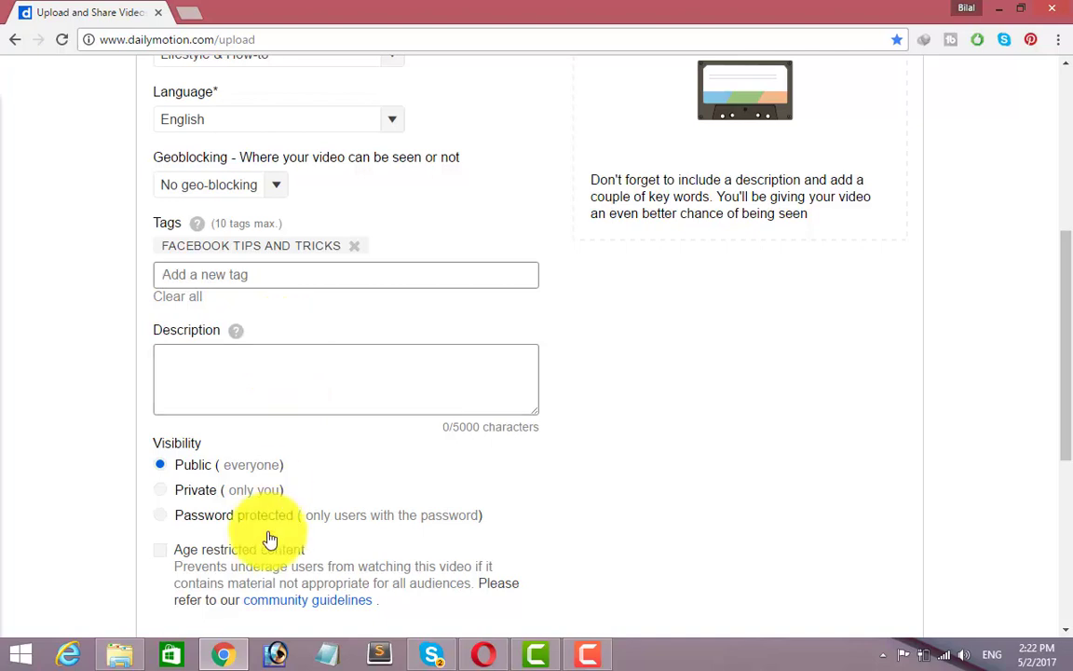
Switch to Opera and search Google for "youtube description" in the existing Google page
click(486, 654)
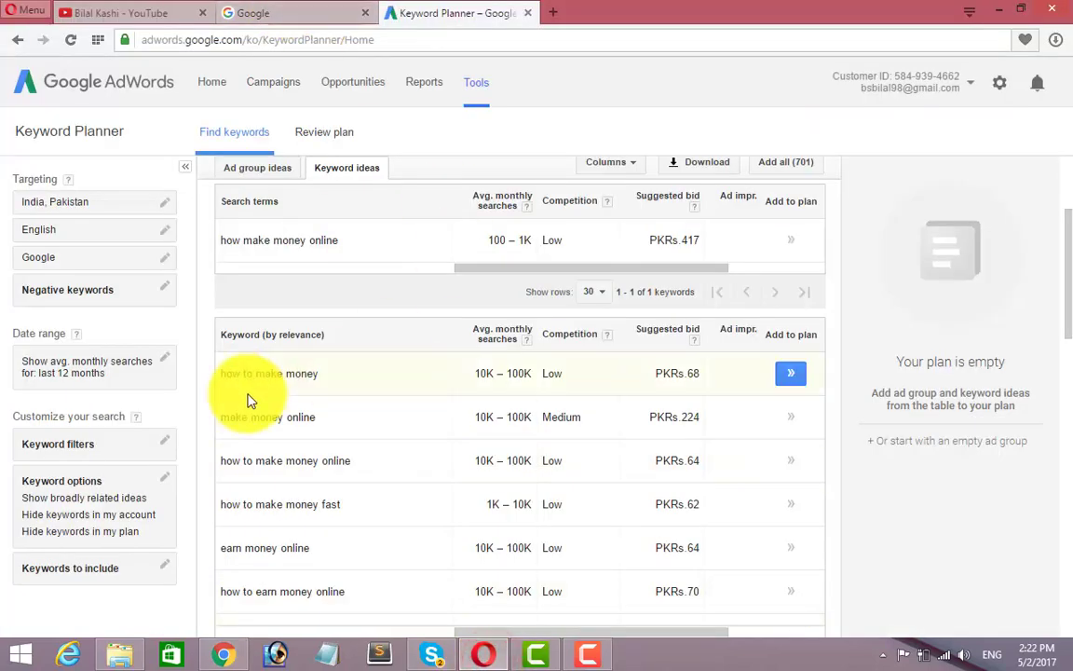
scroll(335, 431, down, 3)
scroll(335, 431, down, 2)
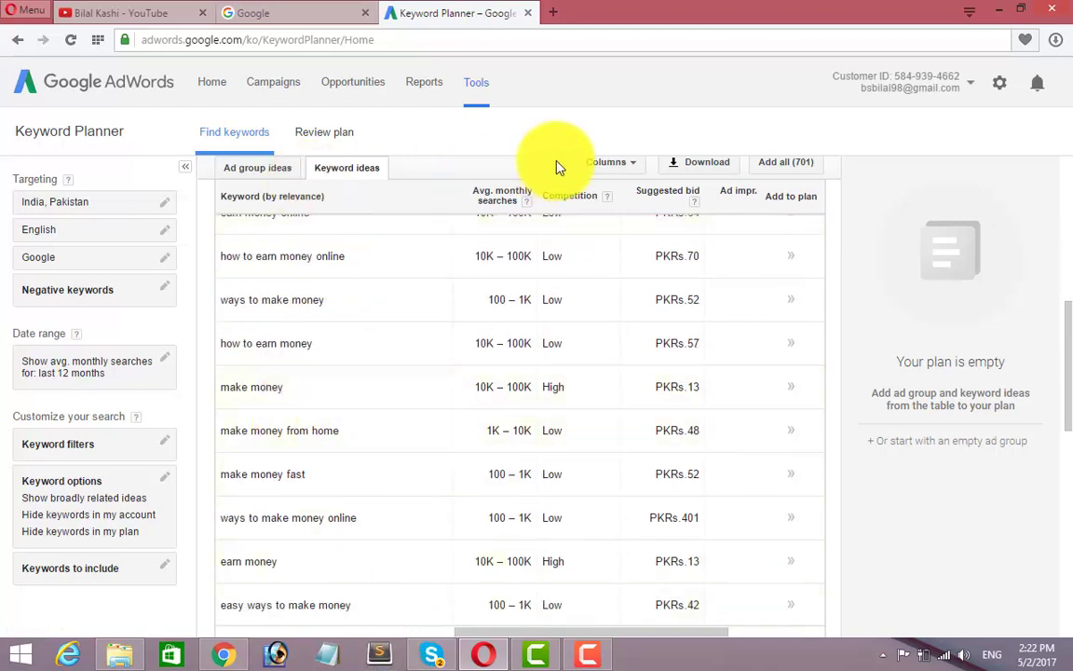
click(296, 12)
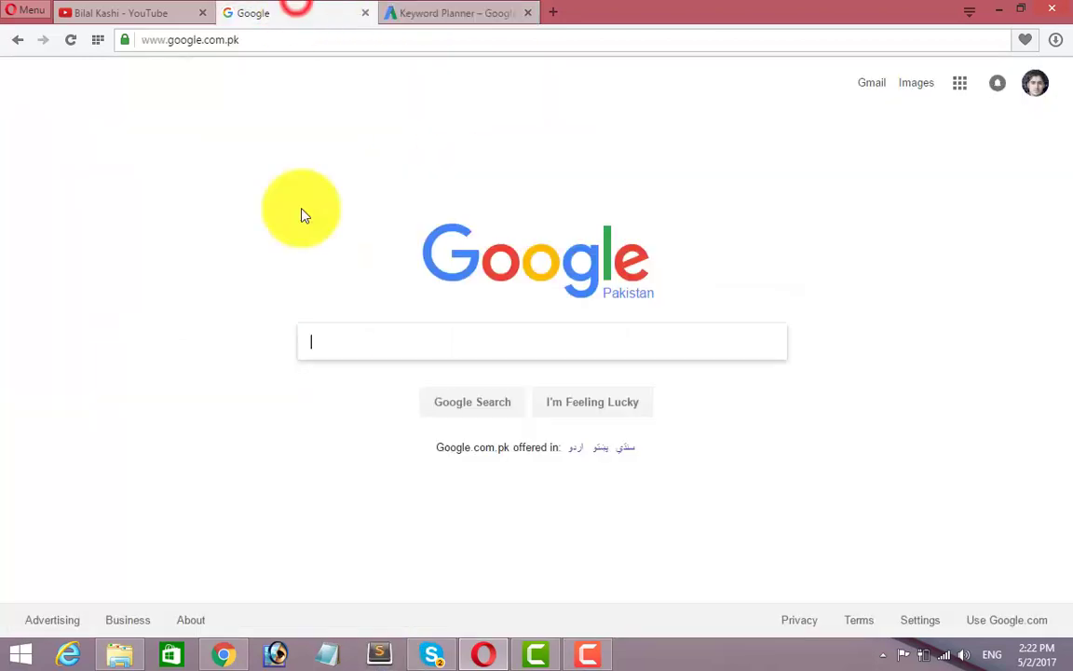
click(390, 332)
text(y)
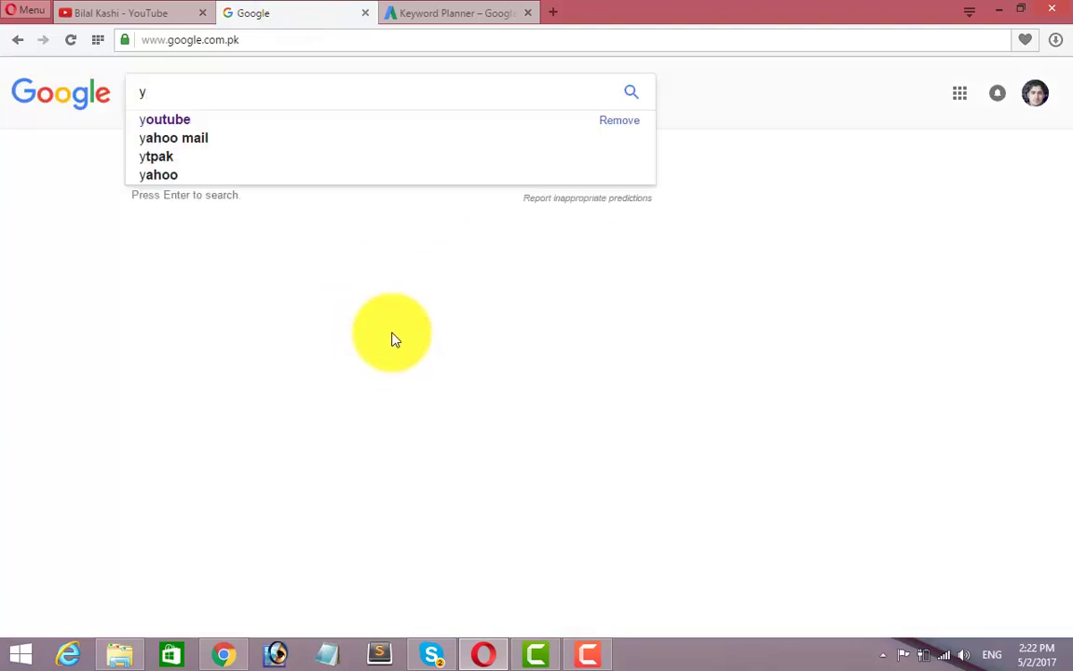
key(Down)
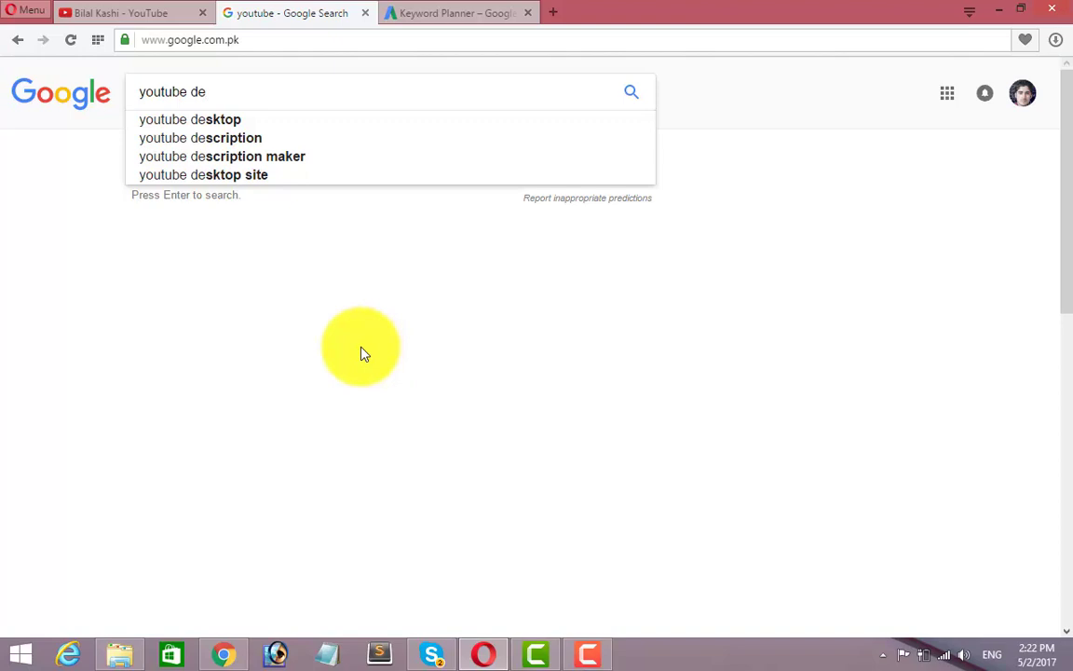
key(Down)
key(Down)
key(Return)
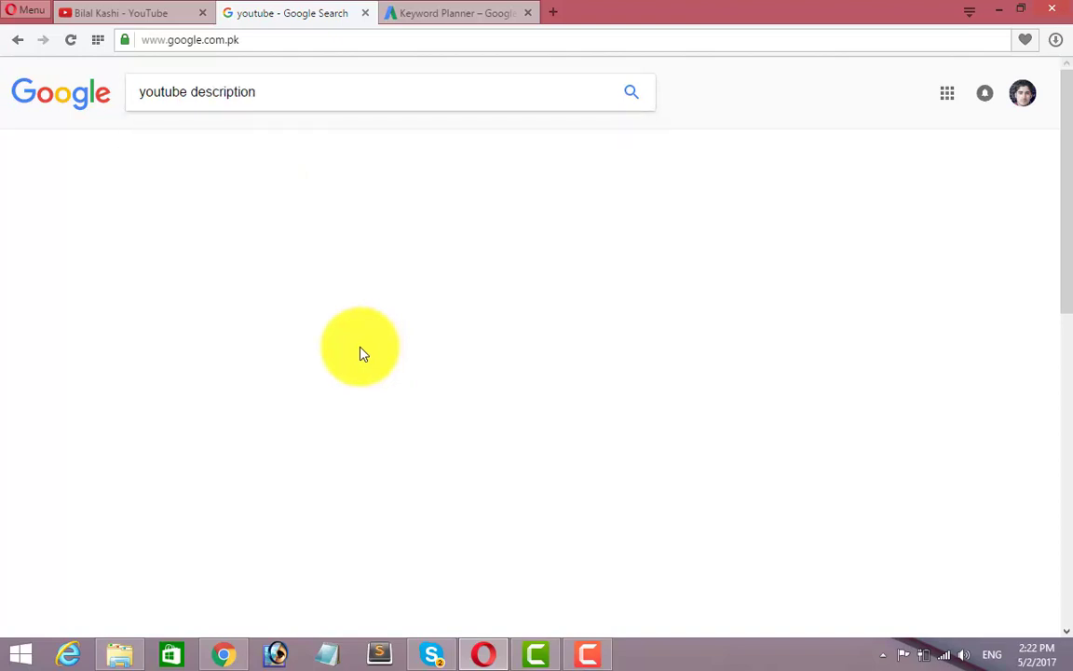
Open the Youtube SEO Description Generator from the search results and generate a description for the title "facebook"
scroll(259, 438, down, 2)
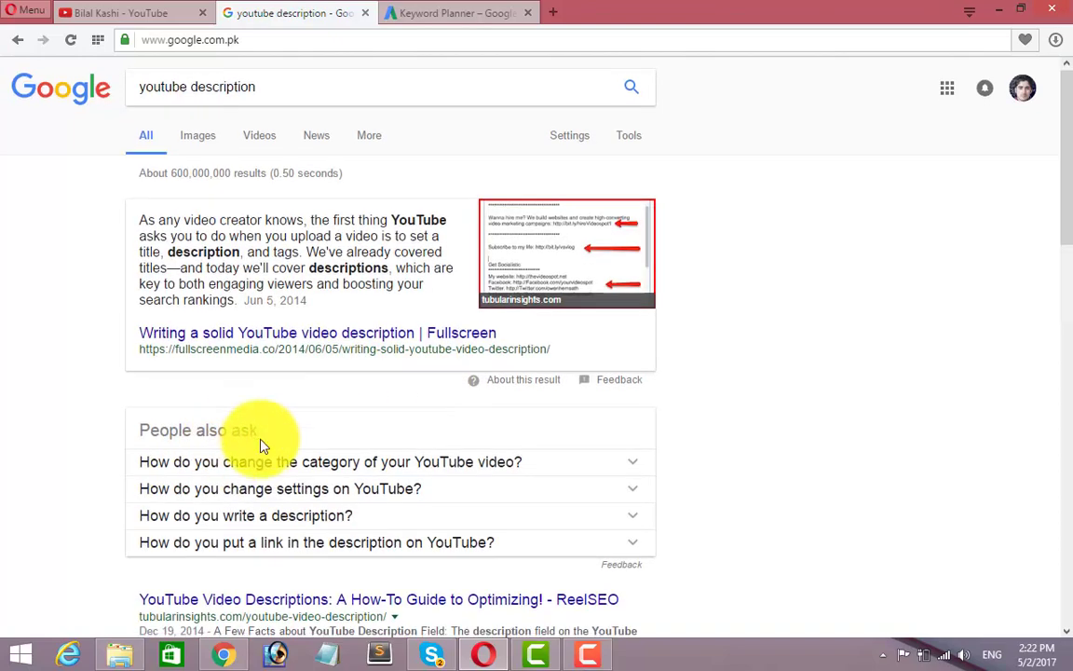
scroll(287, 448, down, 4)
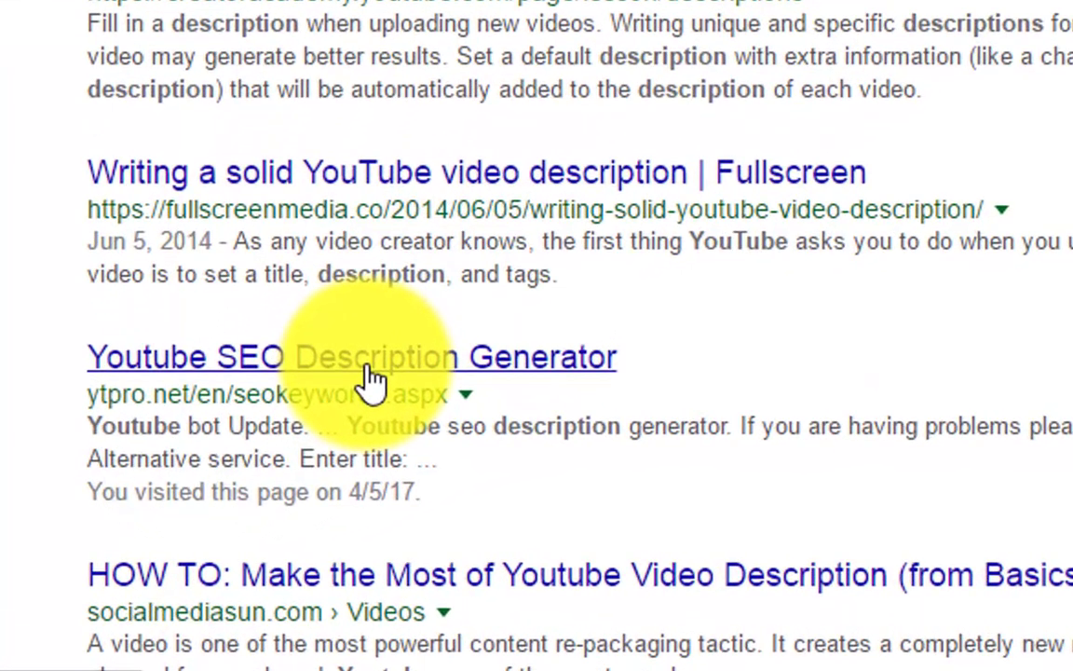
click(373, 359)
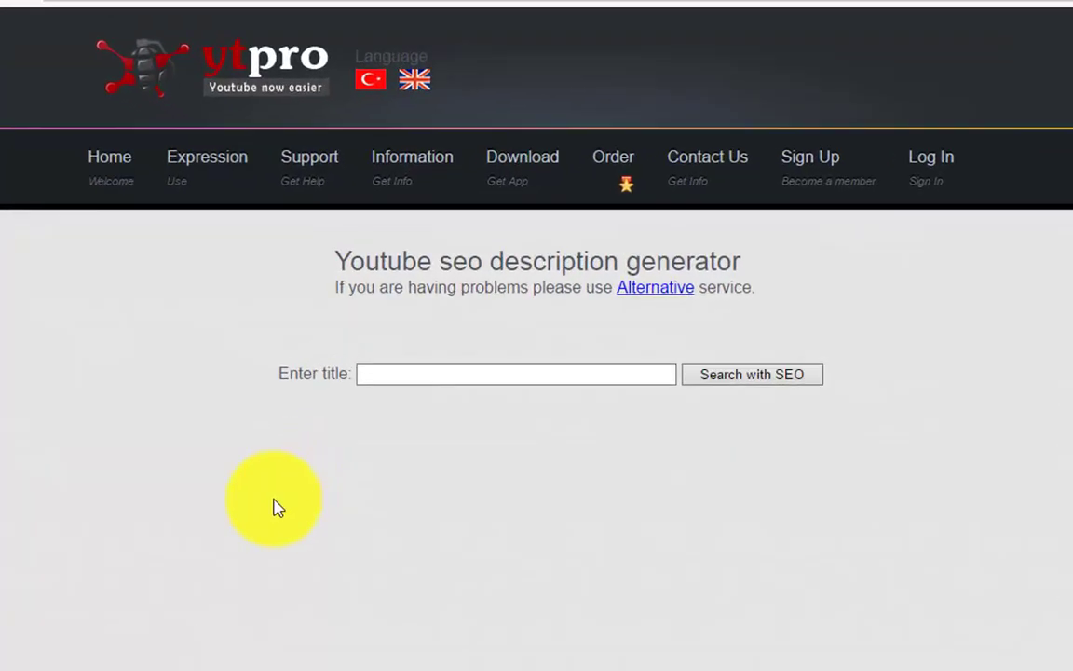
click(408, 375)
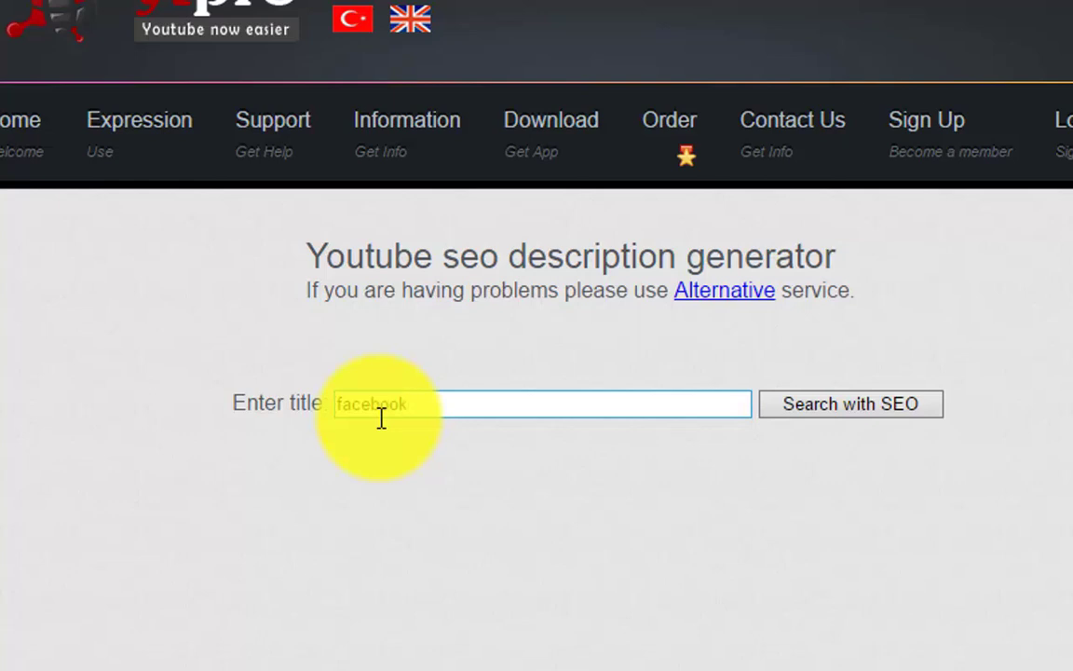
click(861, 410)
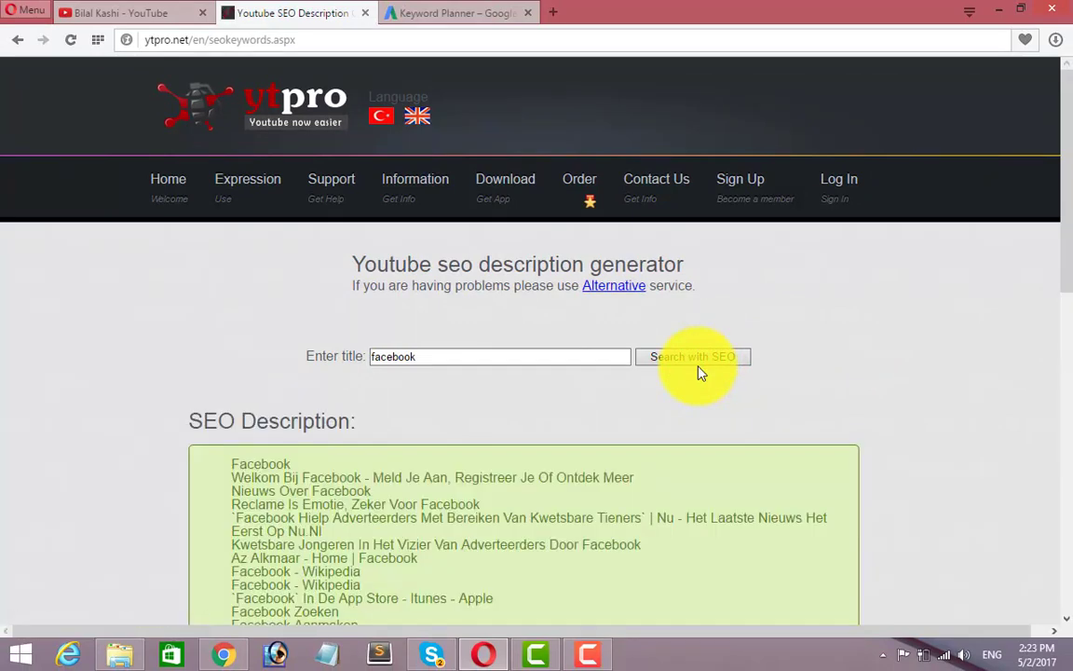
Copy the whole generated SEO description together with the keywords listed below it
scroll(678, 407, down, 5)
scroll(522, 531, up, 4)
drag(228, 217, 662, 300)
scroll(280, 445, down, 5)
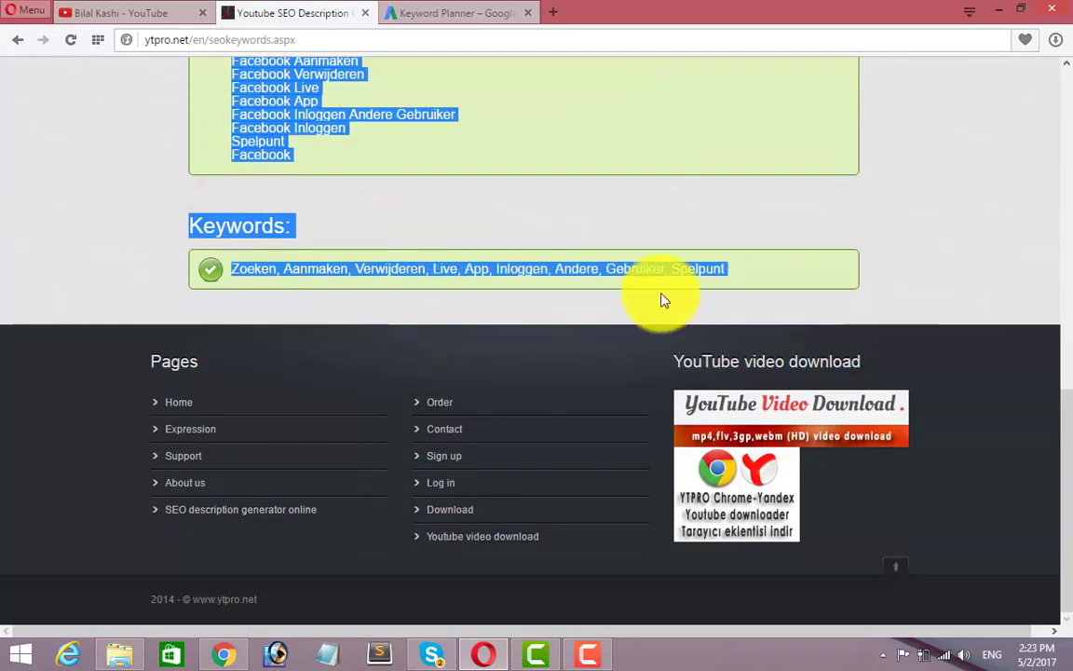
right_click(546, 269)
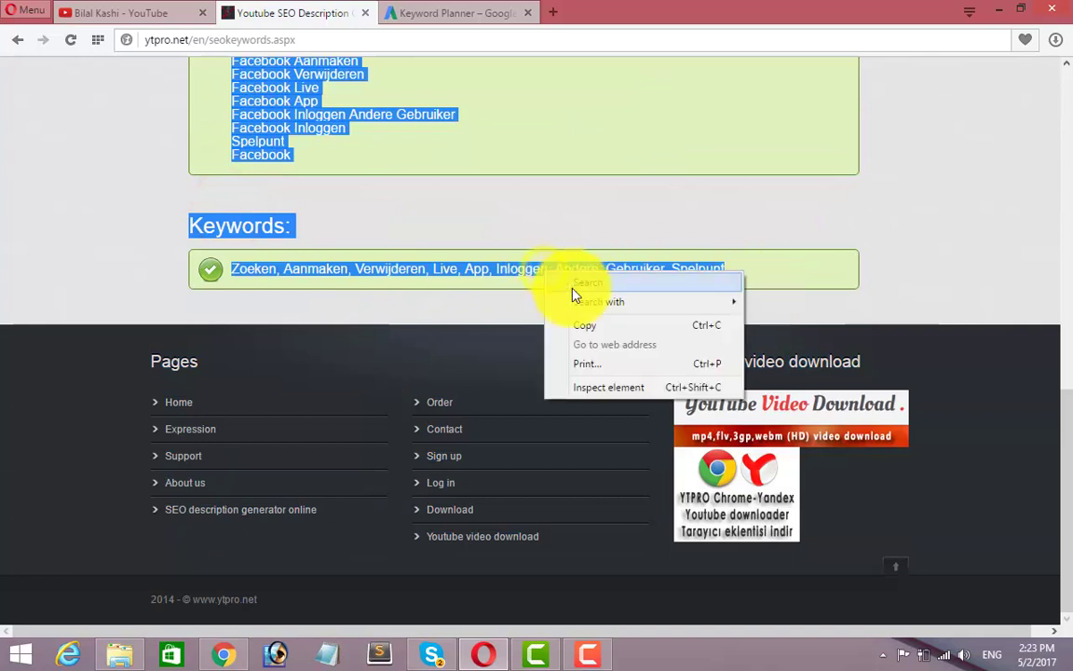
click(587, 328)
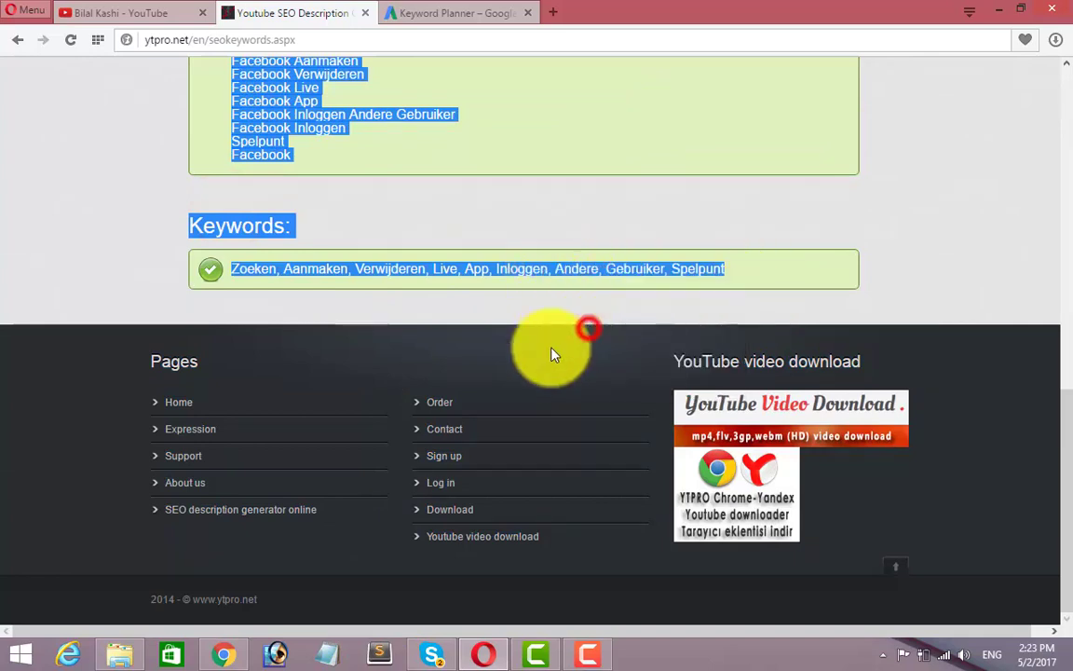
Switch to Chrome, paste the copied text into the Dailymotion video's description and look through it
click(223, 654)
click(186, 361)
right_click(189, 362)
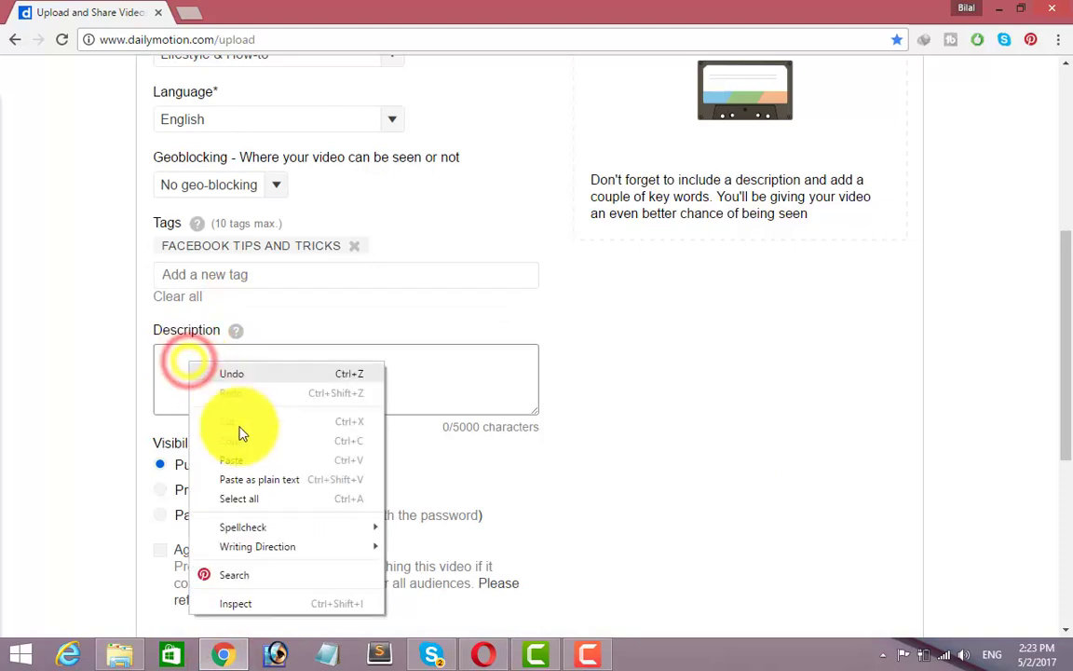
click(233, 460)
scroll(270, 312, up, 5)
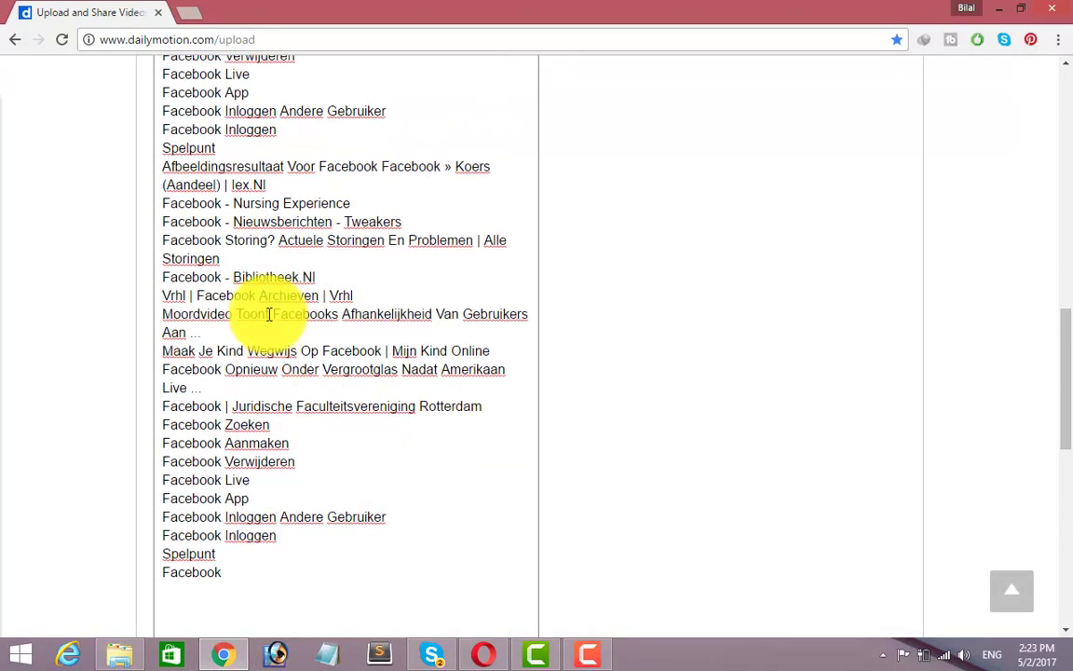
scroll(268, 311, up, 3)
scroll(276, 376, down, 5)
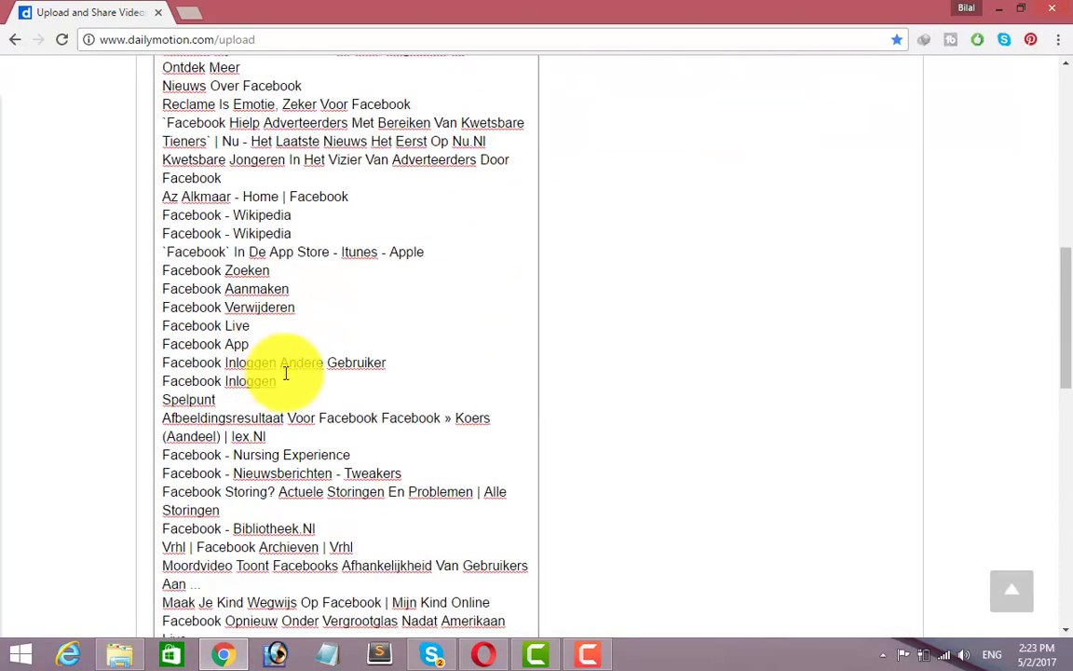
scroll(285, 371, up, 5)
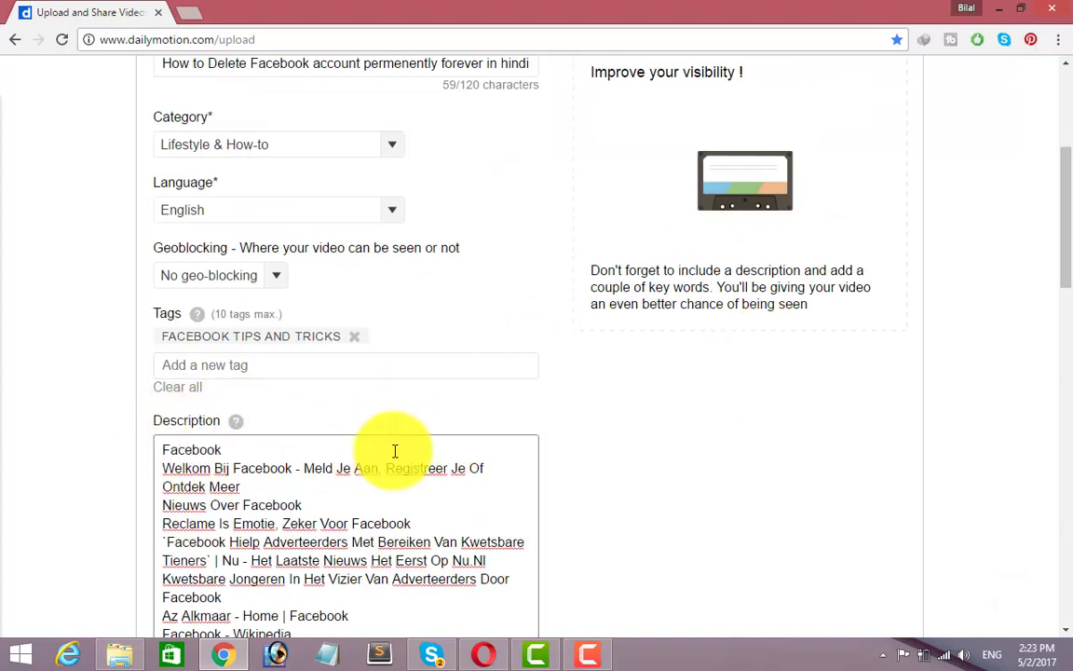